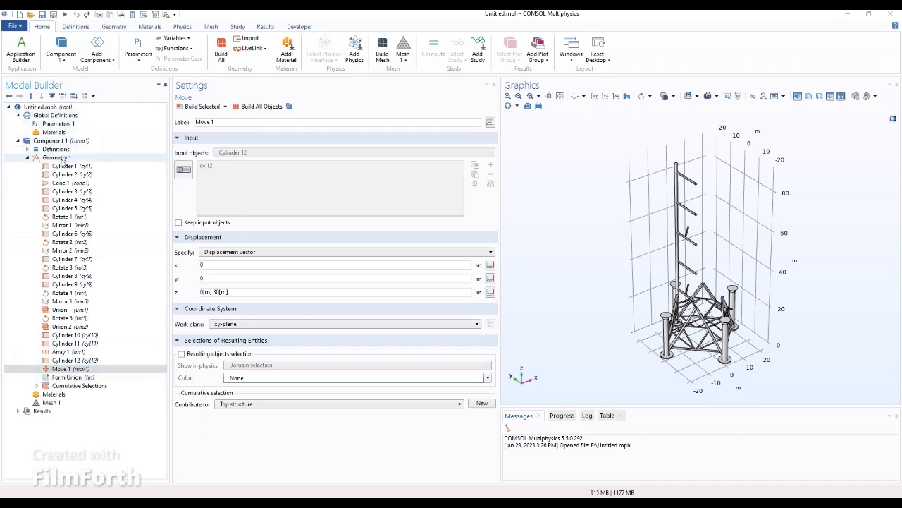
Step: Add a solid cylinder to Geometry 1 with a radius of 0.3[m] and a height of 19[m]
{"action": "left_click", "coordinate": [57, 157]}
{"action": "right_click", "coordinate": [62, 160]}
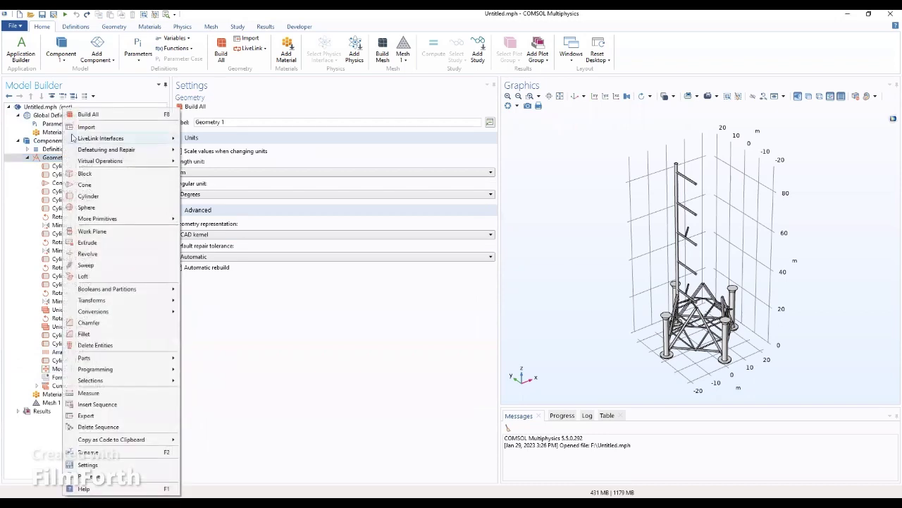
{"action": "left_click", "coordinate": [88, 196]}
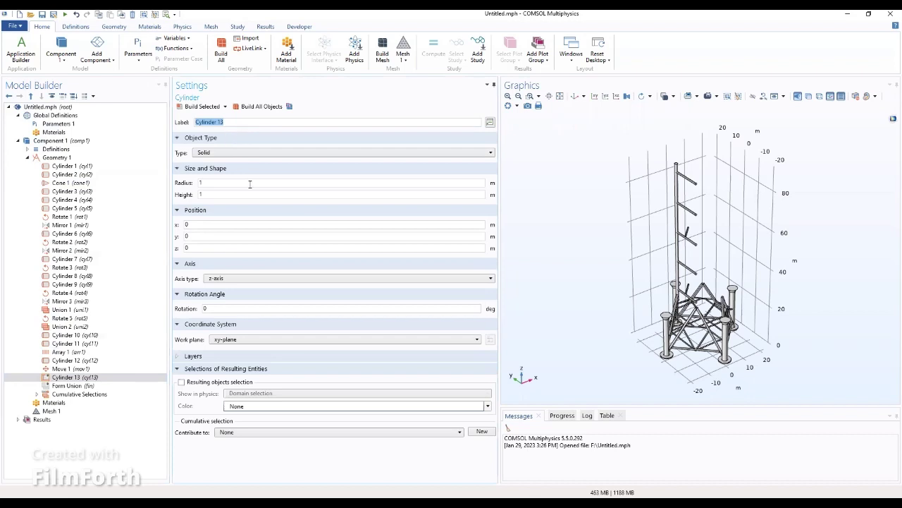
{"action": "double_click", "coordinate": [201, 182]}
{"action": "type", "text": "0.3[m]"}
{"action": "key", "text": "Tab"}
{"action": "type", "text": "19[m"}
Step: Position the new cylinder at x -7.3[m], y -7.3[m] and z 29[m]
{"action": "double_click", "coordinate": [181, 223]}
{"action": "type", "text": "-7.3[m]"}
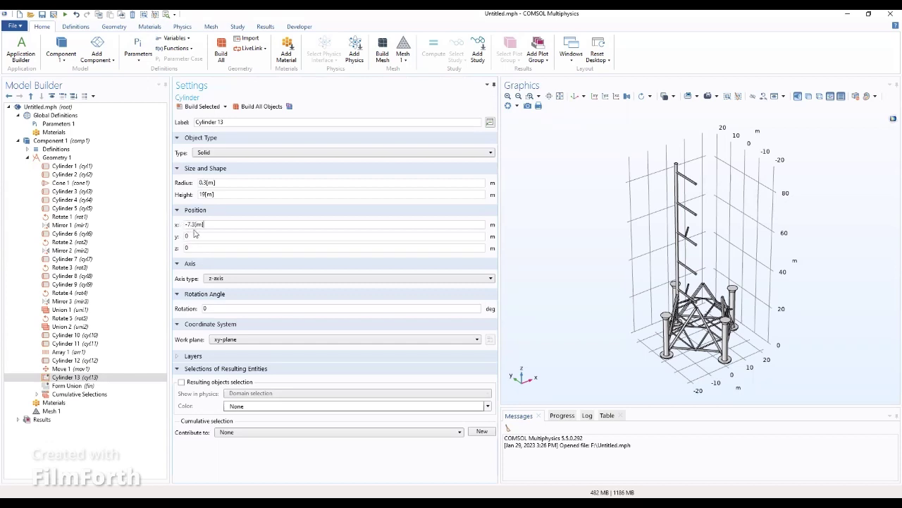
{"action": "key", "text": "Tab"}
{"action": "type", "text": "-7.3[m]"}
{"action": "key", "text": "Tab"}
{"action": "type", "text": "29[m"}
Step: Enable the resulting objects selection for the cylinder and set its display in physics to Off
{"action": "left_click", "coordinate": [182, 382]}
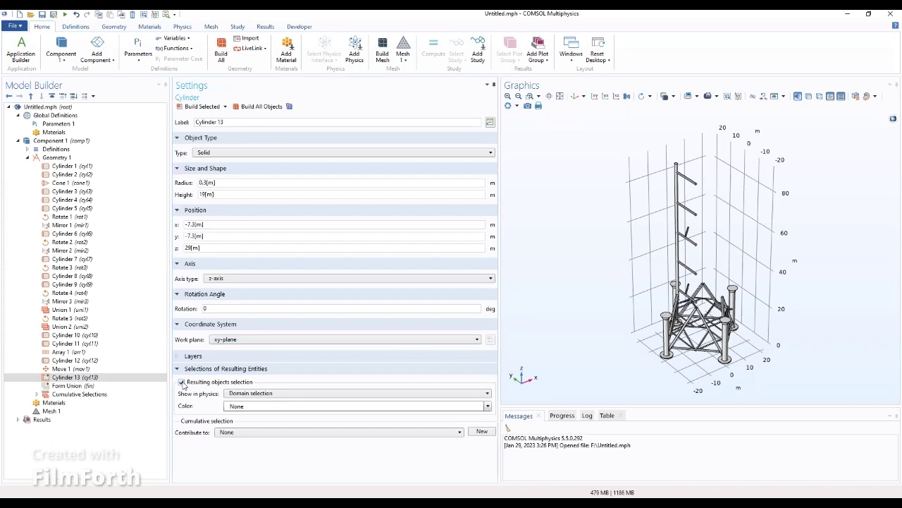
{"action": "left_click", "coordinate": [239, 395]}
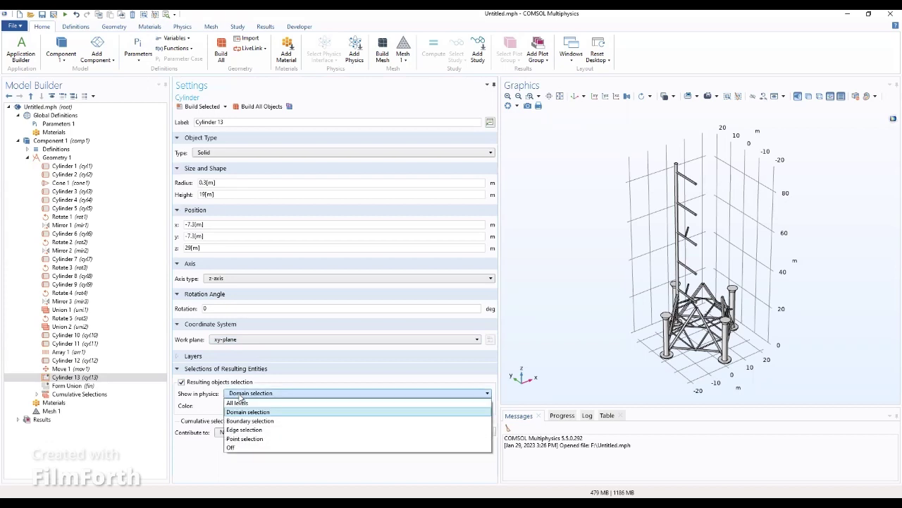
{"action": "left_click", "coordinate": [268, 447]}
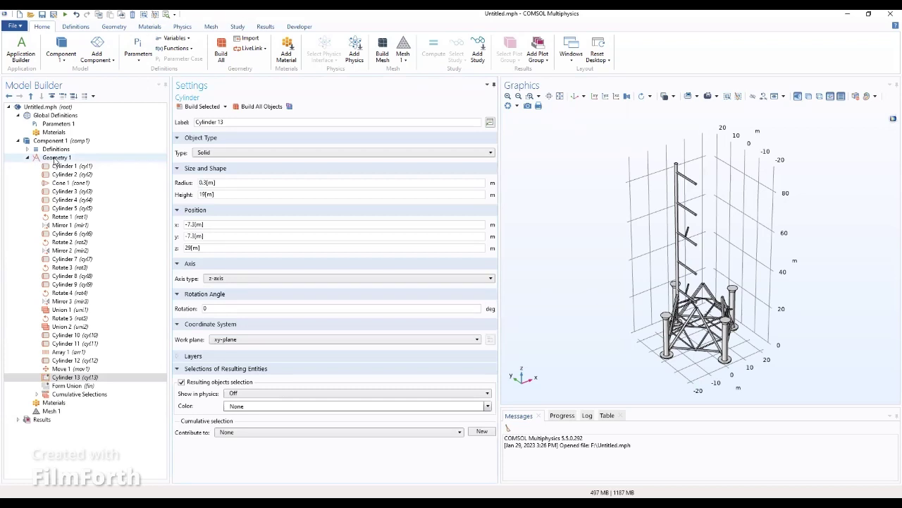
Step: Add a Rotate transform to Geometry 1 with the Cylinder 13 selection as its input objects
{"action": "left_click", "coordinate": [56, 159]}
{"action": "right_click", "coordinate": [56, 160]}
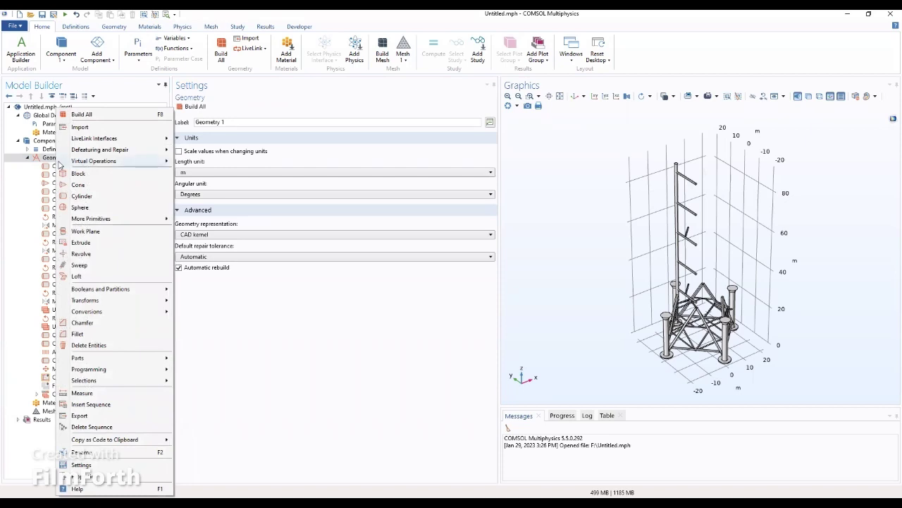
{"action": "mouse_move", "coordinate": [60, 163]}
{"action": "mouse_move", "coordinate": [95, 303]}
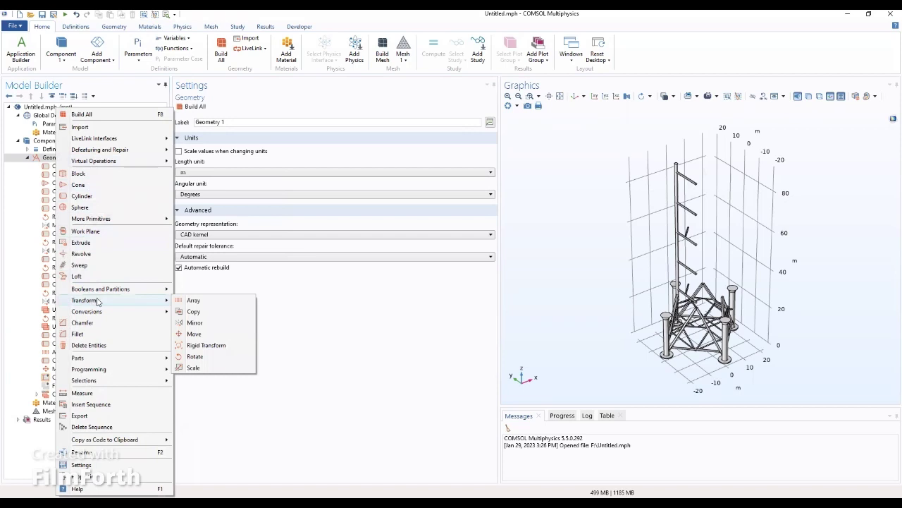
{"action": "left_click", "coordinate": [201, 357]}
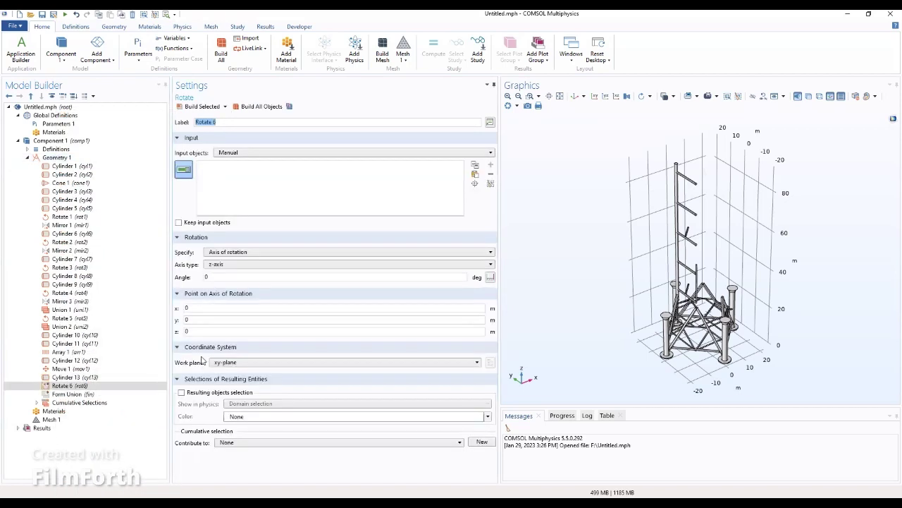
{"action": "left_click", "coordinate": [114, 386]}
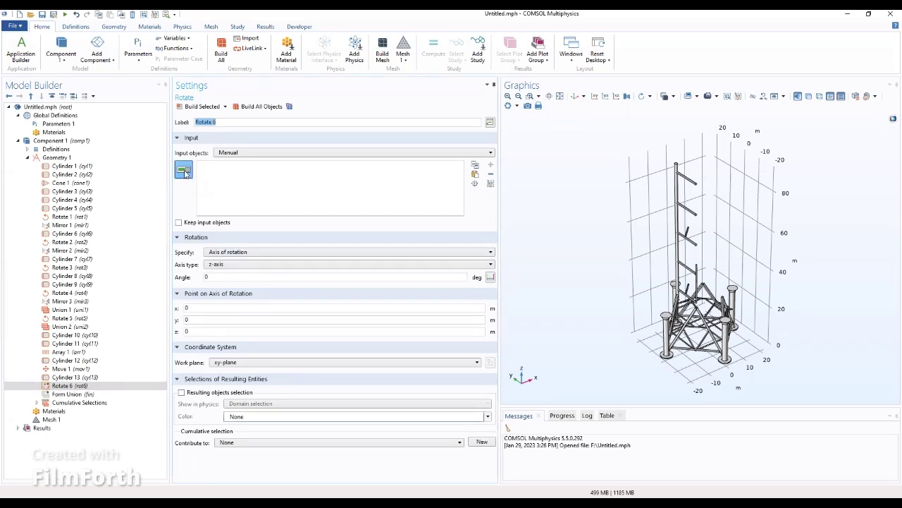
{"action": "left_click", "coordinate": [185, 171]}
{"action": "left_click", "coordinate": [185, 171]}
{"action": "left_click", "coordinate": [480, 153]}
{"action": "left_click", "coordinate": [251, 243]}
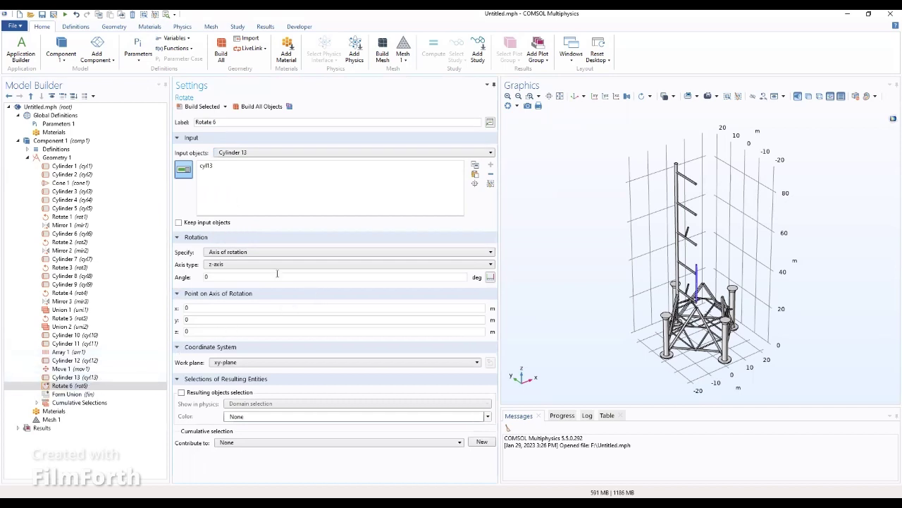
Step: Set the rotation to the x-axis with an angle of -48[deg]
{"action": "left_click", "coordinate": [255, 266]}
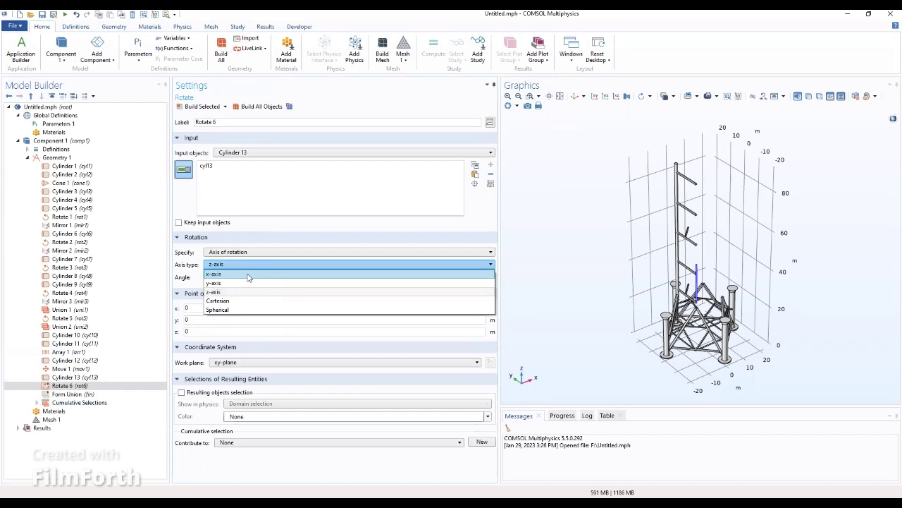
{"action": "left_click", "coordinate": [248, 275]}
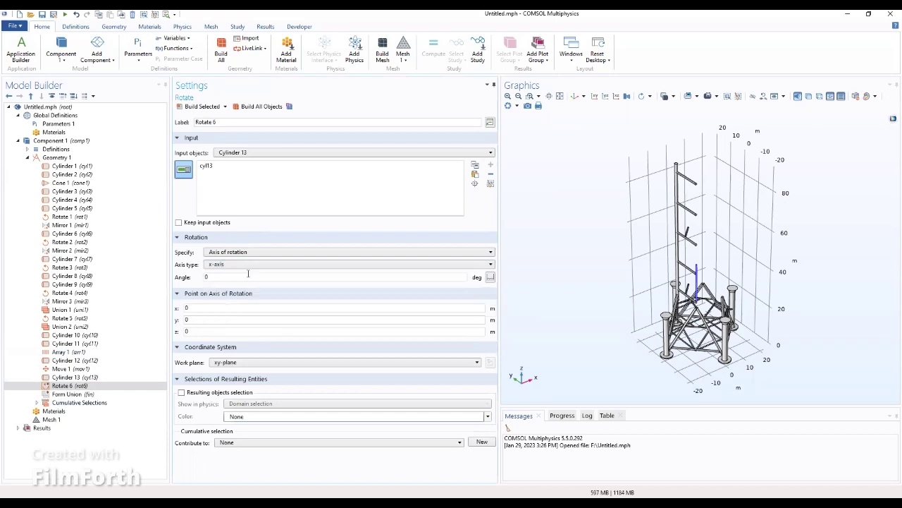
{"action": "left_click_drag", "start_coordinate": [233, 277], "coordinate": [199, 279]}
{"action": "key", "text": "BackSpace"}
{"action": "type", "text": "-48[deg]"}
Step: Set the point on the rotation axis to y -7.3[m] and z 29[m], and build the rotation
{"action": "left_click", "coordinate": [184, 320]}
{"action": "type", "text": "-7.3[m"}
{"action": "key", "text": "Tab"}
{"action": "type", "text": "29[m]"}
{"action": "type", "text": "g"}
{"action": "left_click", "coordinate": [265, 310]}
{"action": "left_click", "coordinate": [205, 107]}
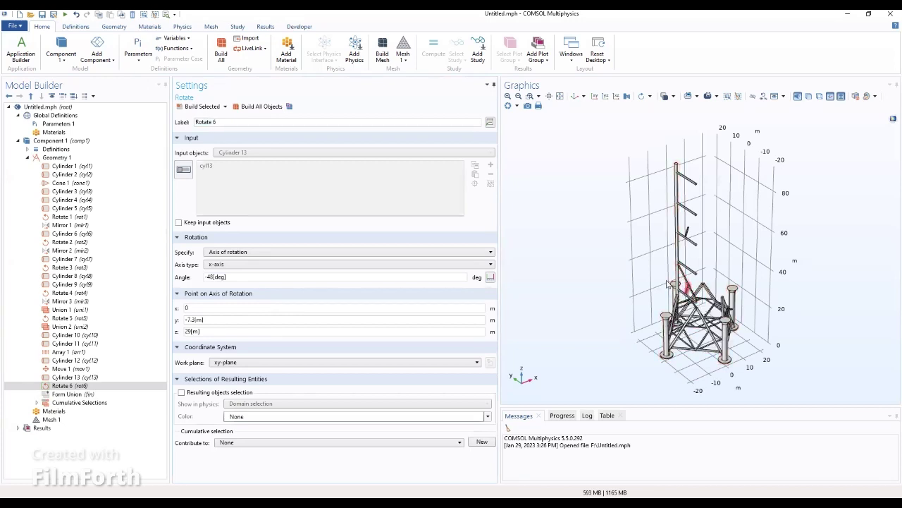
Step: Add a Mirror transform to Geometry 1 with the Cylinder 13 selection as its input objects
{"action": "left_click", "coordinate": [115, 161]}
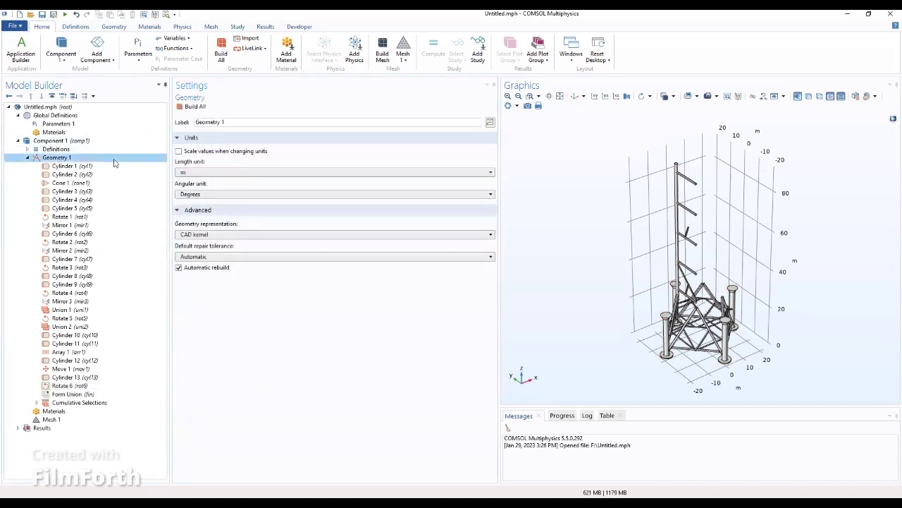
{"action": "right_click", "coordinate": [115, 163]}
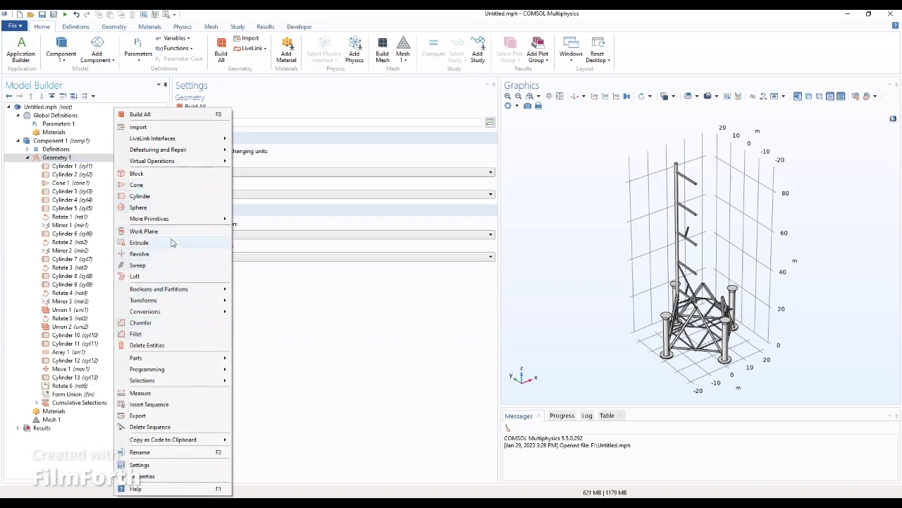
{"action": "mouse_move", "coordinate": [185, 303]}
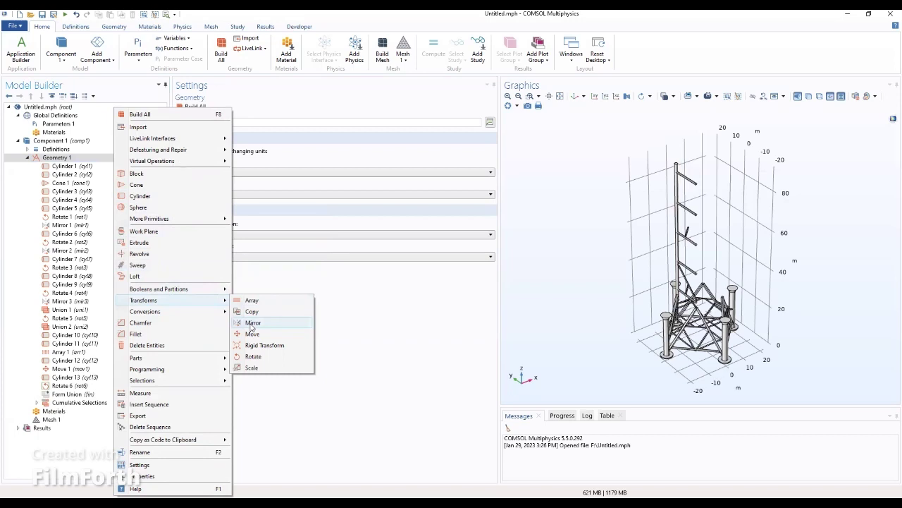
{"action": "left_click", "coordinate": [251, 323]}
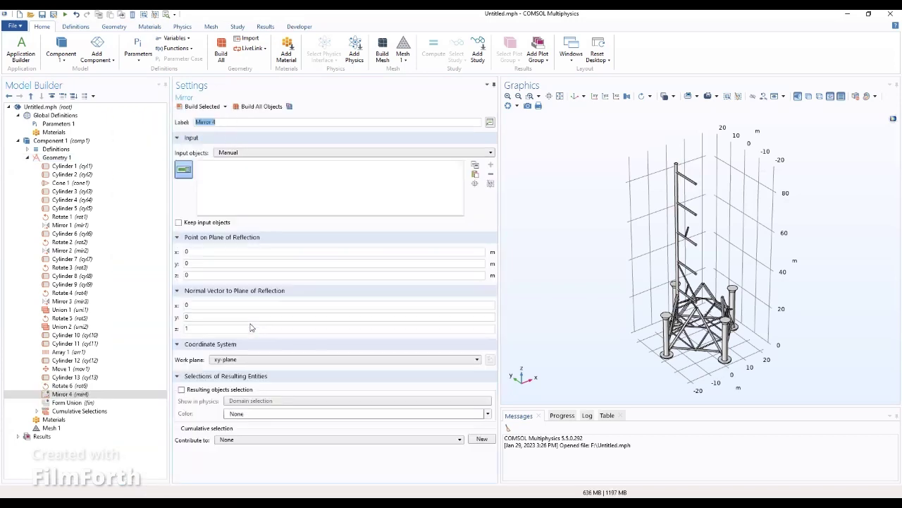
{"action": "left_click", "coordinate": [223, 154]}
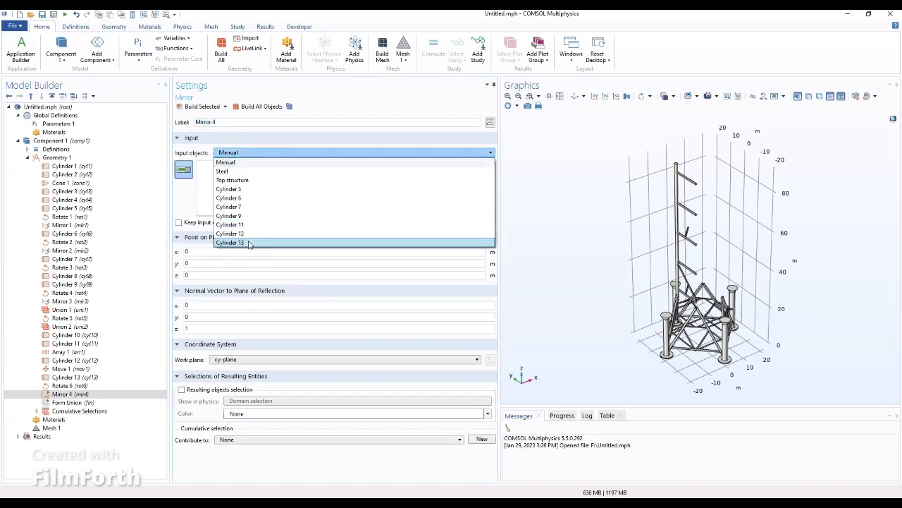
{"action": "left_click", "coordinate": [233, 243]}
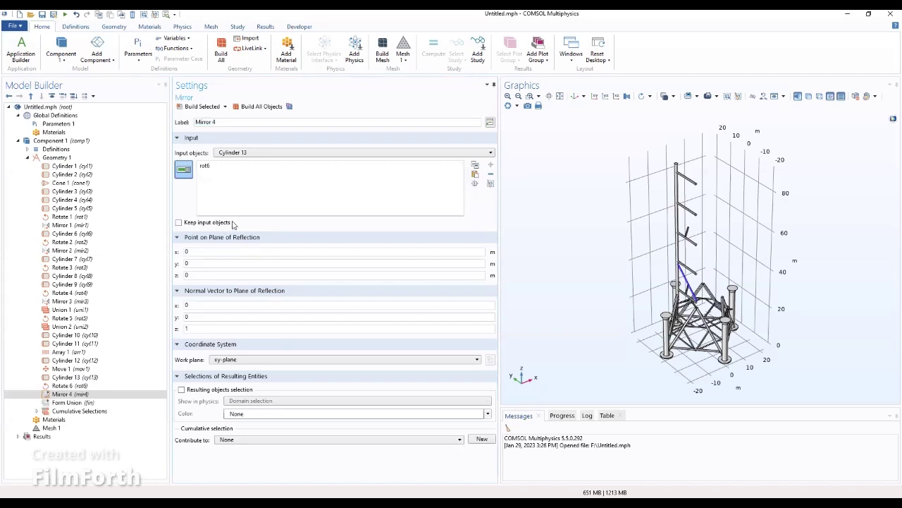
Step: Keep the mirror's input objects, set the reflection plane's normal vector to y 1 and z 0, and build the mirror
{"action": "left_click", "coordinate": [179, 223]}
{"action": "double_click", "coordinate": [209, 317]}
{"action": "type", "text": "1"}
{"action": "double_click", "coordinate": [182, 329]}
{"action": "type", "text": "0"}
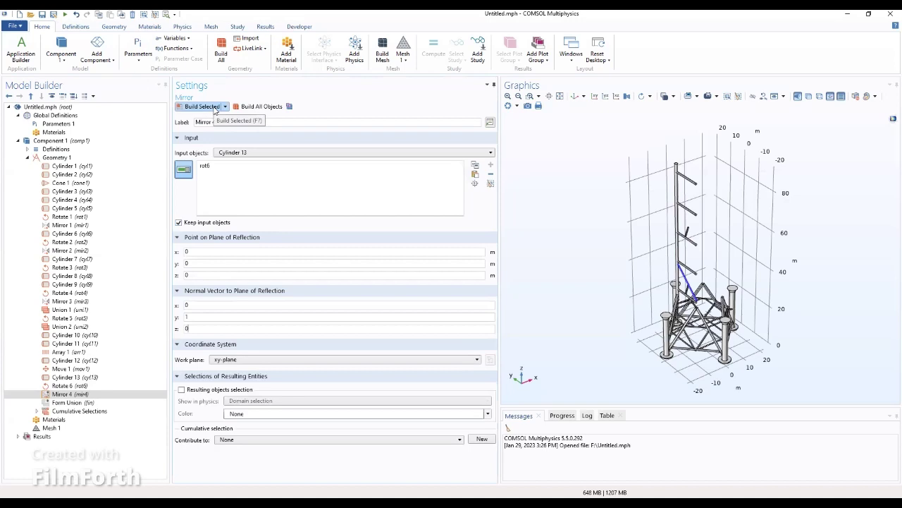
{"action": "left_click", "coordinate": [202, 107]}
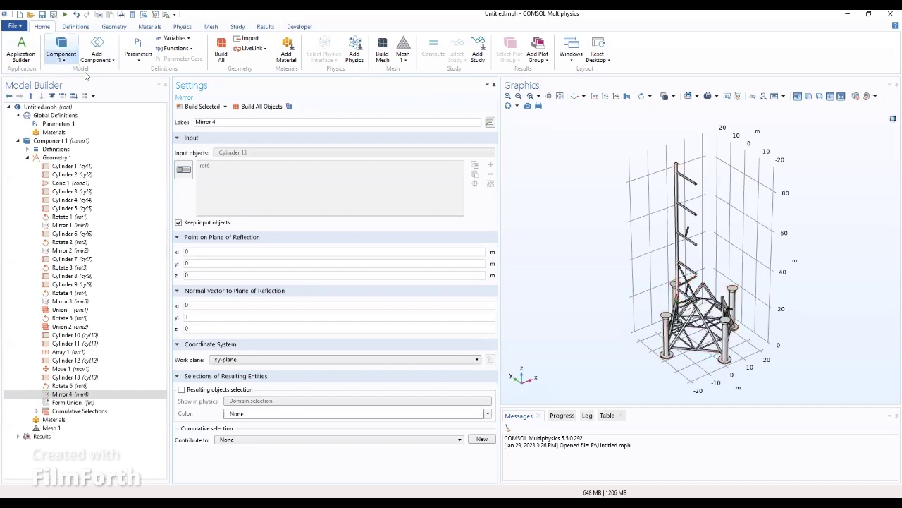
Step: Add a Move transform to Geometry 1 with the Cylinder 13 selection as its input objects
{"action": "left_click", "coordinate": [60, 157]}
{"action": "right_click", "coordinate": [62, 157]}
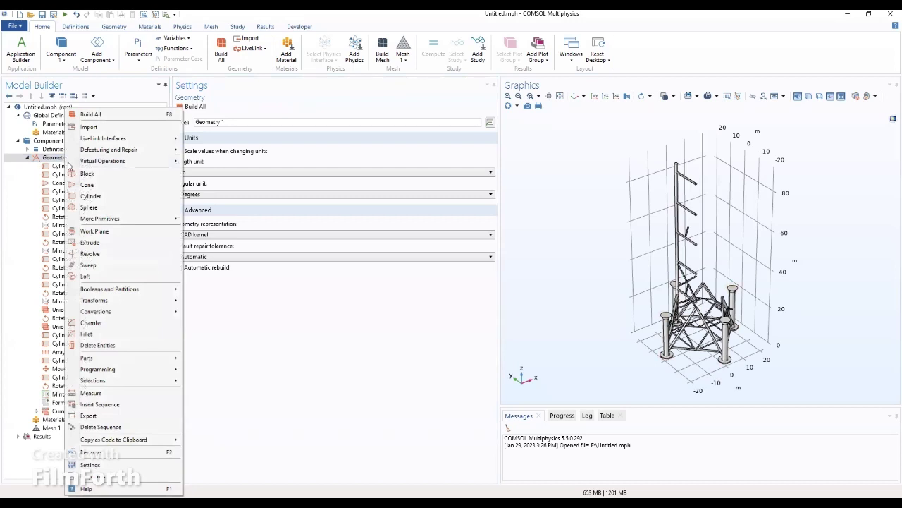
{"action": "mouse_move", "coordinate": [110, 300]}
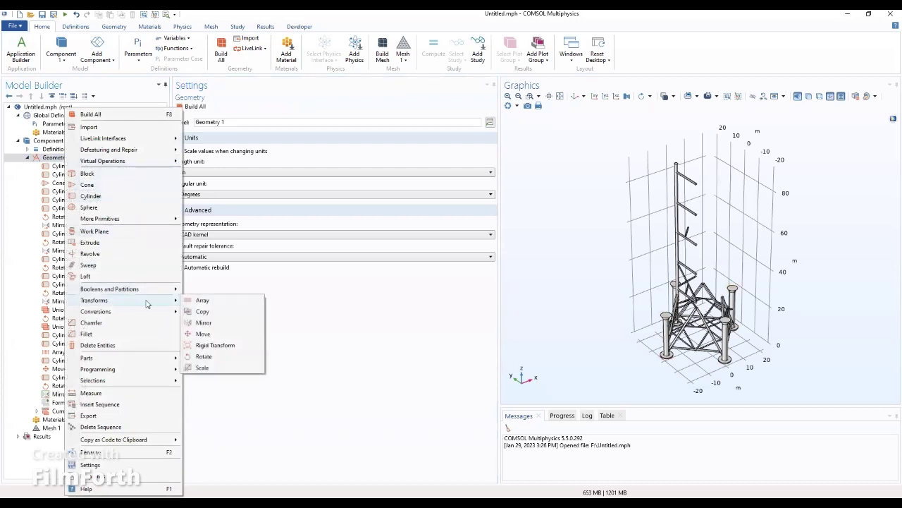
{"action": "left_click", "coordinate": [214, 337]}
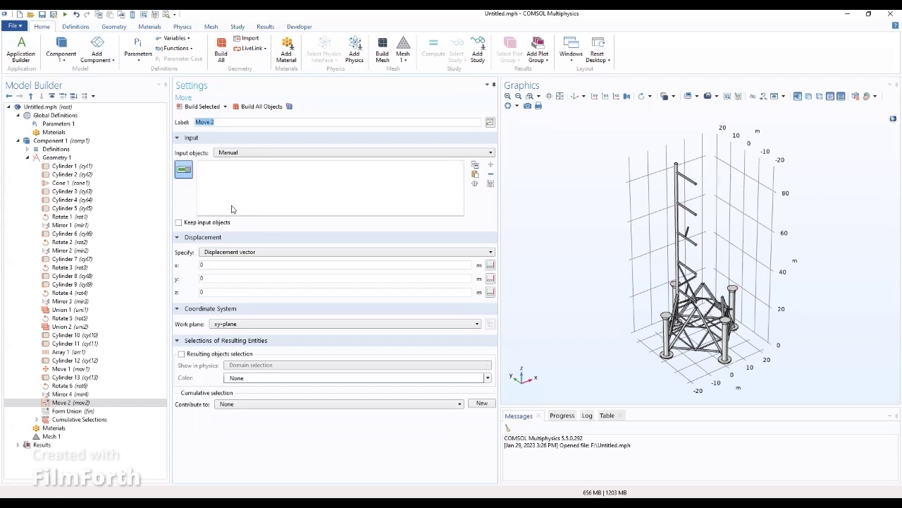
{"action": "left_click", "coordinate": [238, 153]}
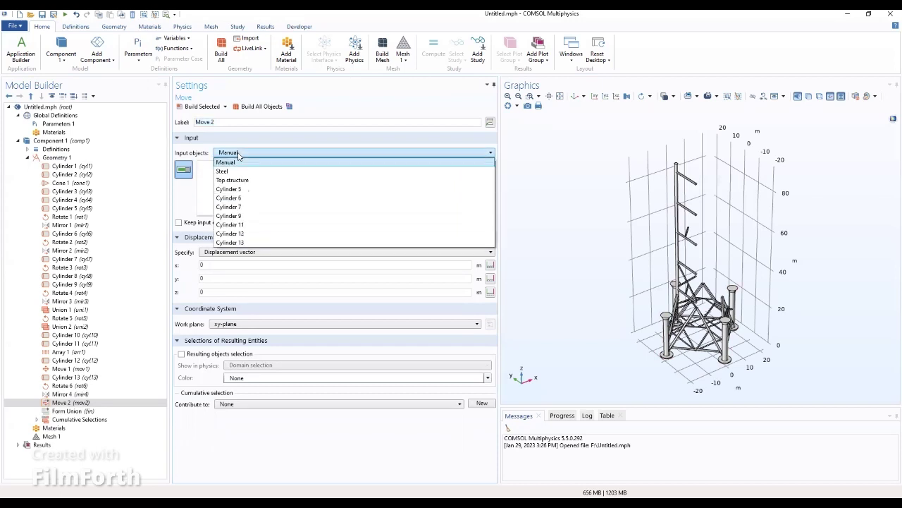
{"action": "left_click", "coordinate": [232, 243]}
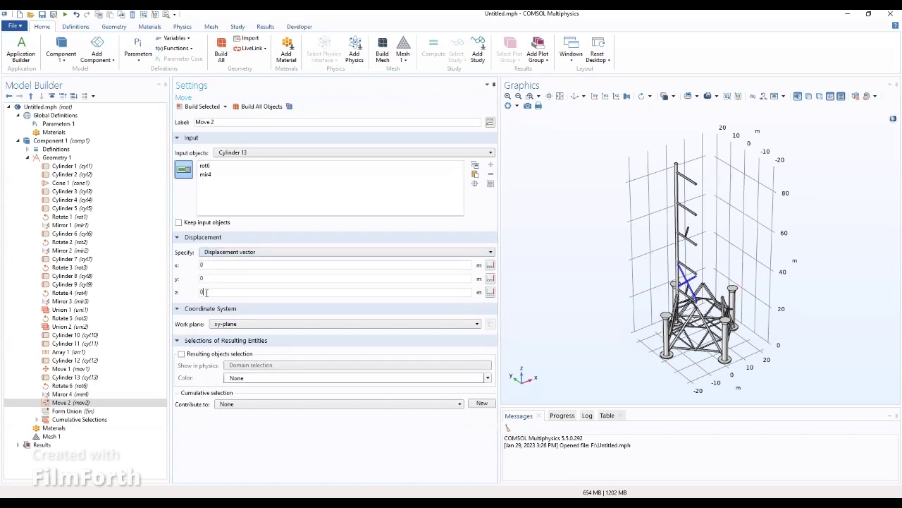
Step: Set the z displacement to 0[m] 45[m], contribute the result to the Top structure cumulative selection, and build the move
{"action": "left_click_drag", "start_coordinate": [206, 291], "coordinate": [193, 294]}
{"action": "type", "text": "0"}
{"action": "type", "text": "[m] 45[m"}
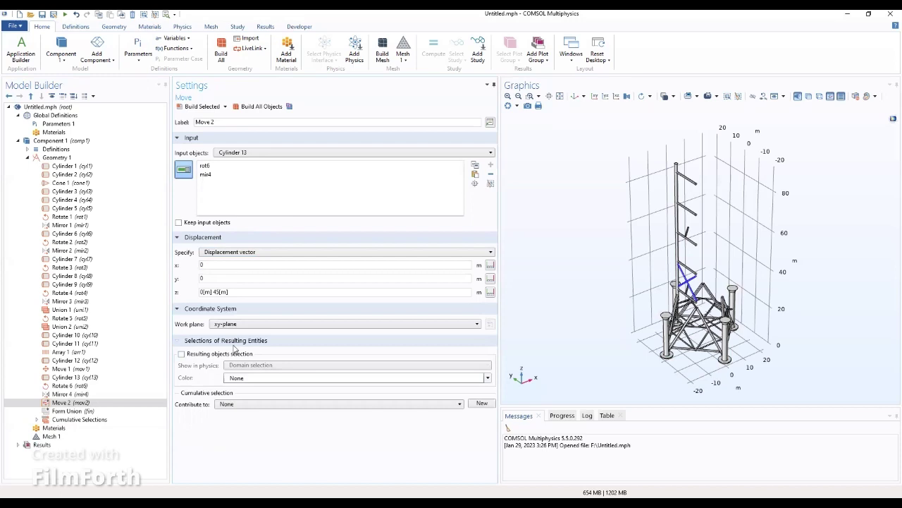
{"action": "left_click", "coordinate": [222, 405]}
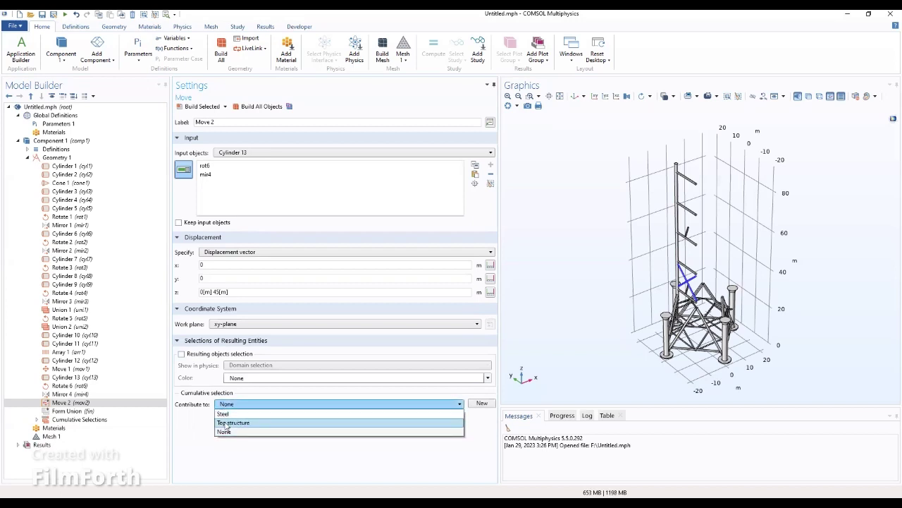
{"action": "left_click", "coordinate": [226, 423]}
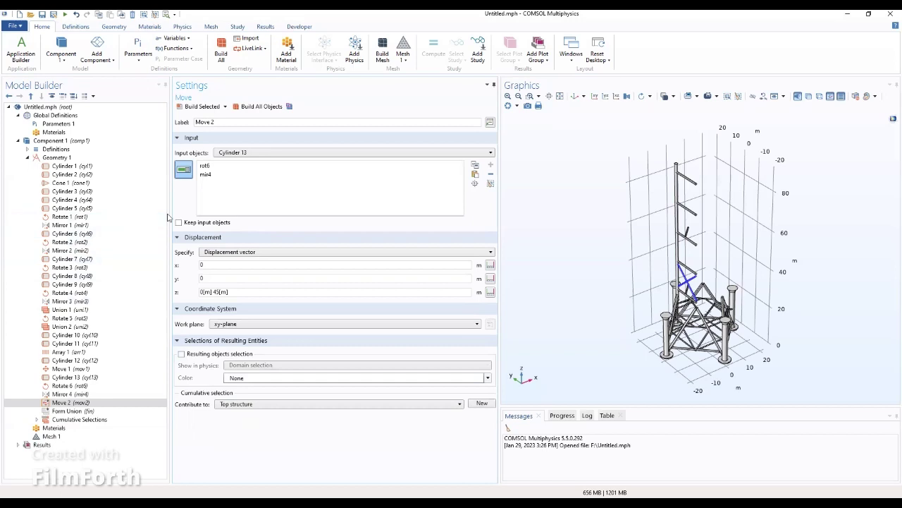
{"action": "left_click", "coordinate": [207, 108]}
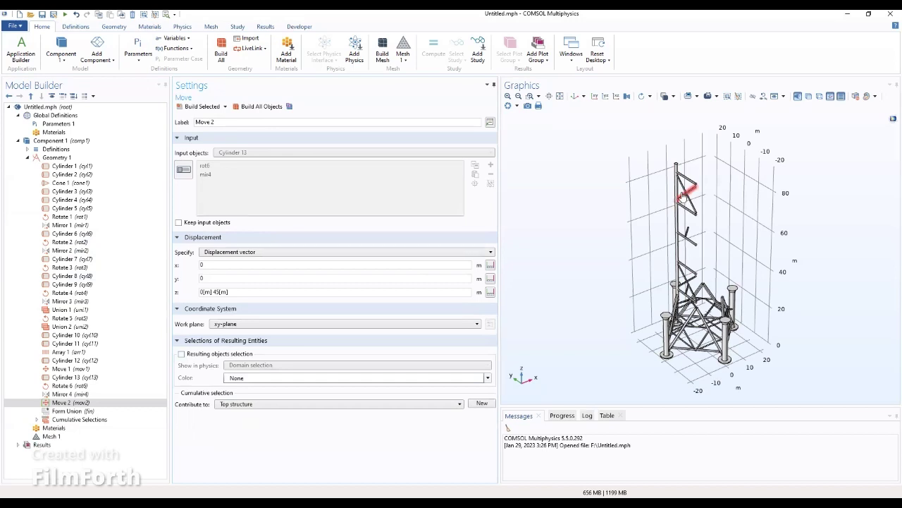
Step: Add a Union to Geometry 1 with the Top structure selection as its input objects and without keeping interior boundaries
{"action": "left_click", "coordinate": [69, 161]}
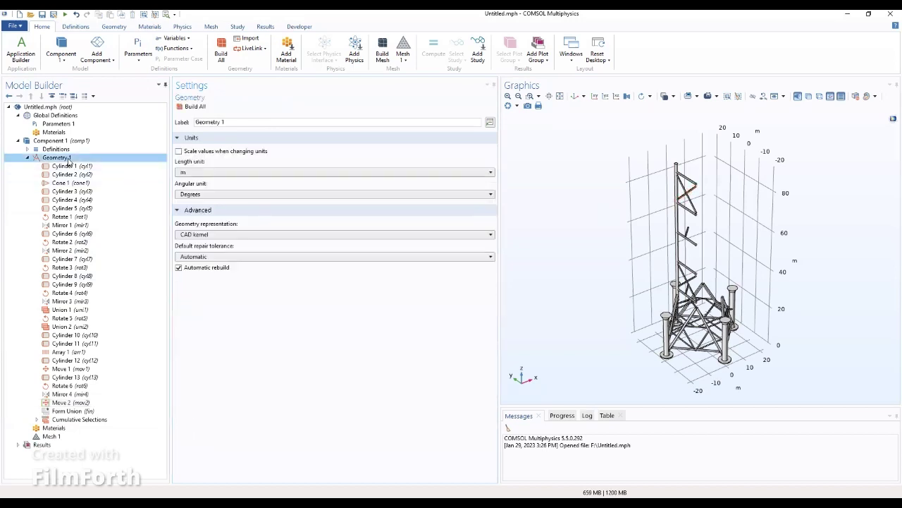
{"action": "right_click", "coordinate": [69, 161]}
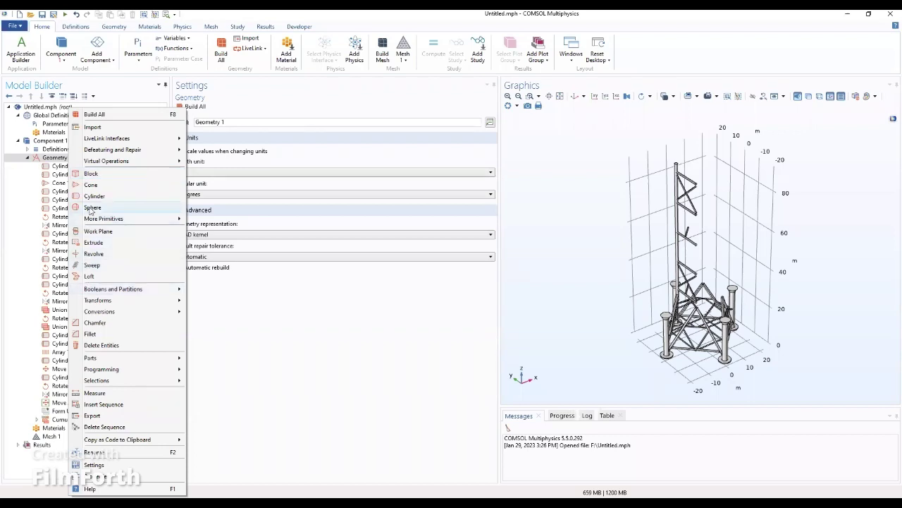
{"action": "mouse_move", "coordinate": [110, 294]}
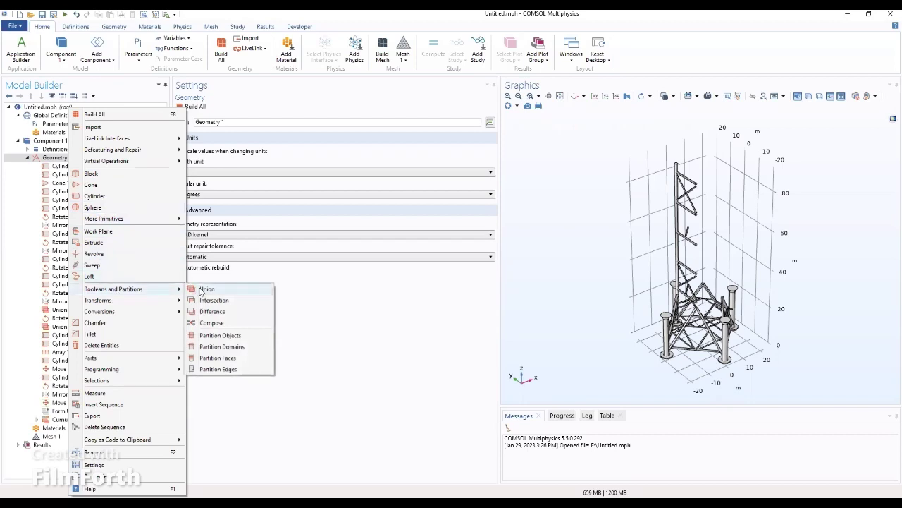
{"action": "left_click", "coordinate": [205, 289]}
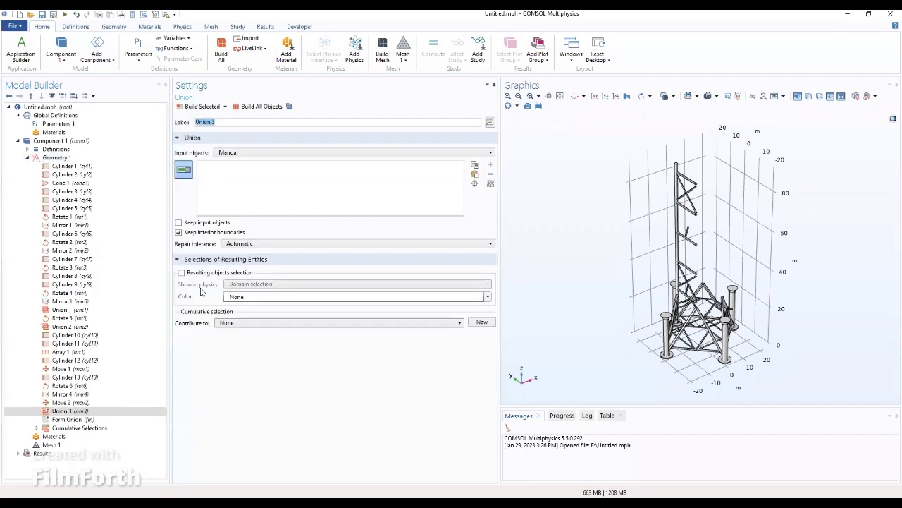
{"action": "left_click", "coordinate": [222, 154]}
{"action": "left_click", "coordinate": [221, 154]}
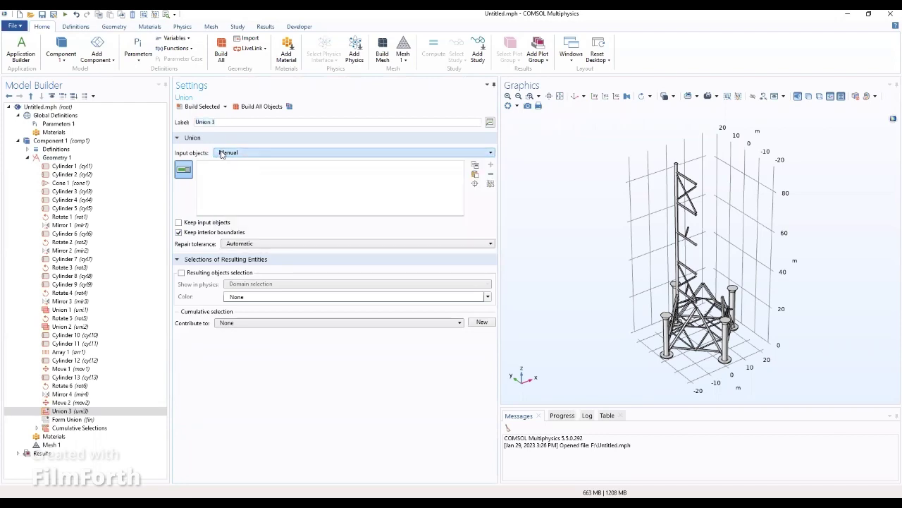
{"action": "left_click", "coordinate": [86, 411]}
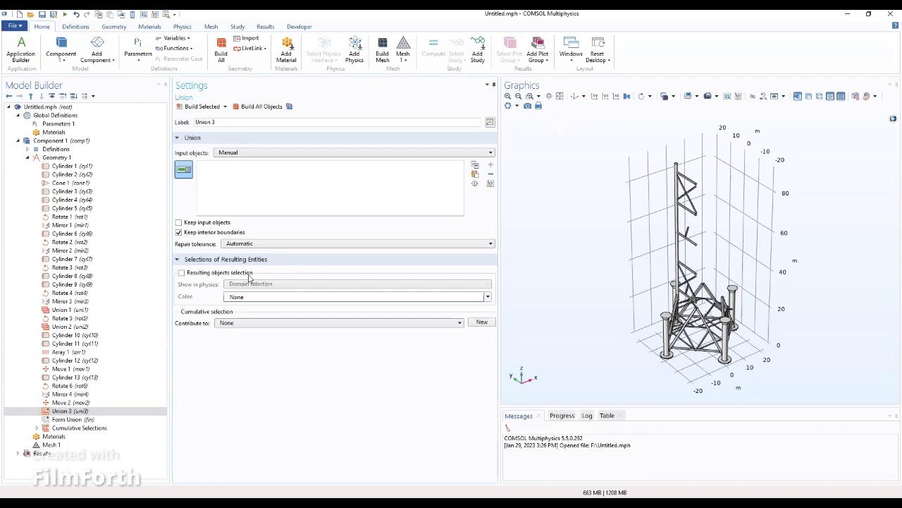
{"action": "left_click", "coordinate": [224, 154]}
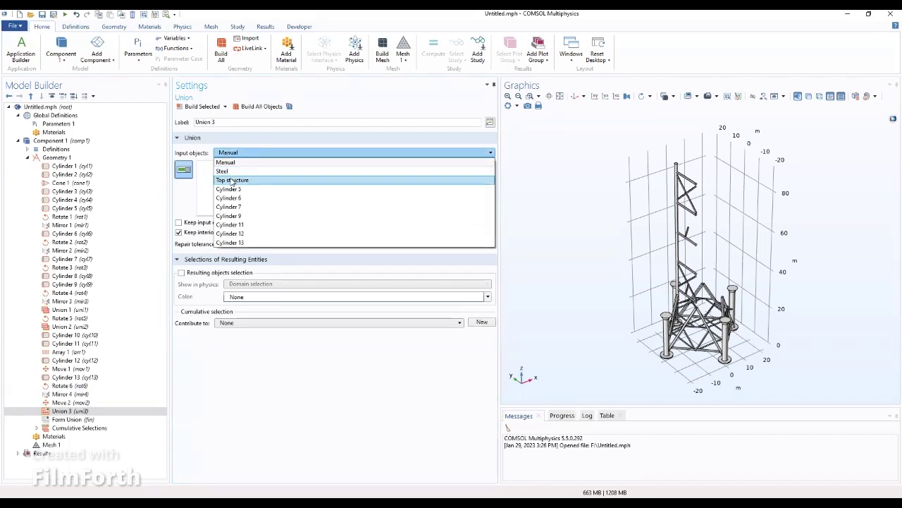
{"action": "left_click", "coordinate": [233, 181]}
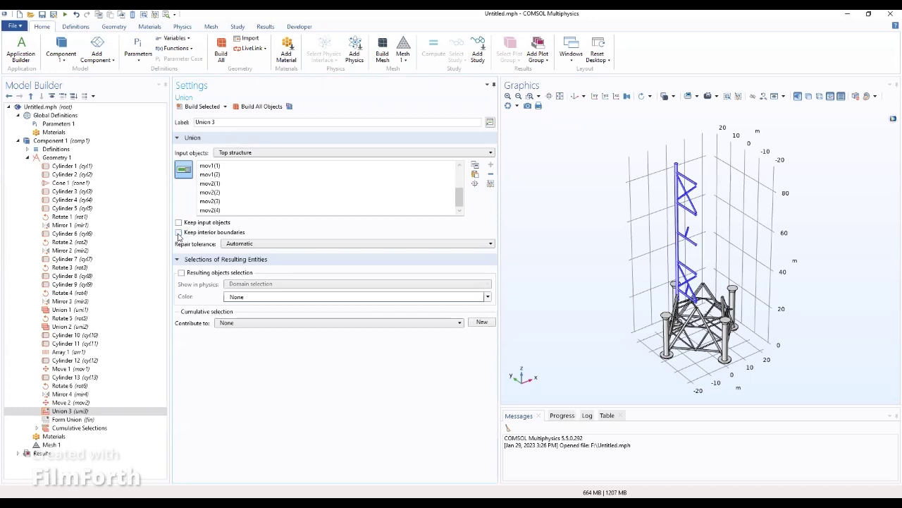
{"action": "left_click", "coordinate": [178, 233]}
Step: Add a Rotate transform to Geometry 1 with the Top structure selection as its input objects
{"action": "left_click", "coordinate": [62, 159]}
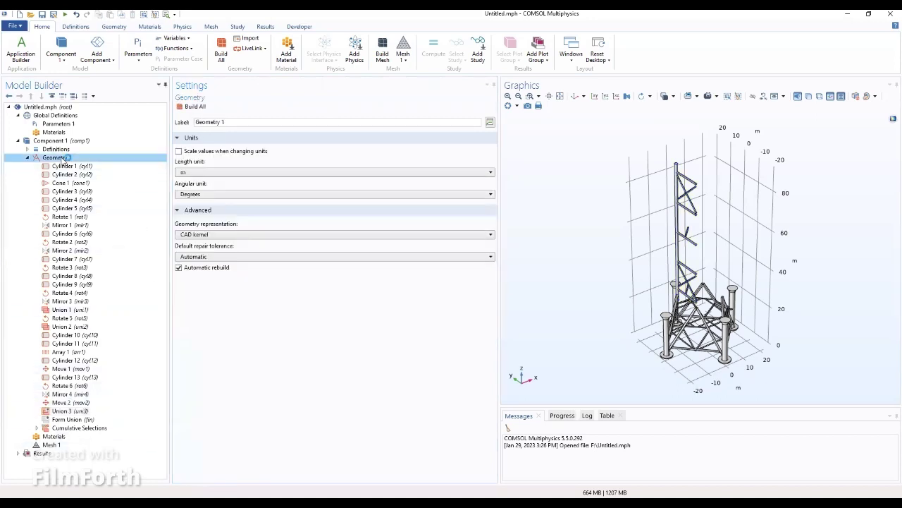
{"action": "right_click", "coordinate": [62, 159]}
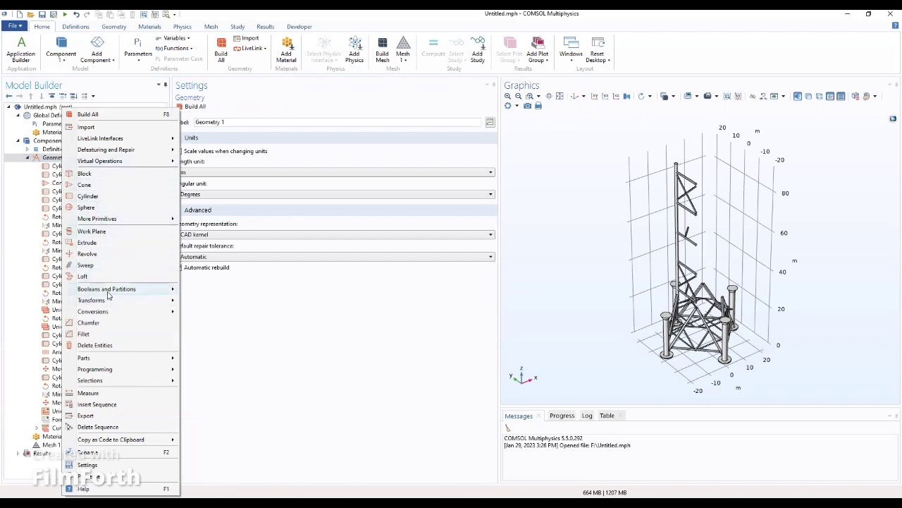
{"action": "mouse_move", "coordinate": [132, 301]}
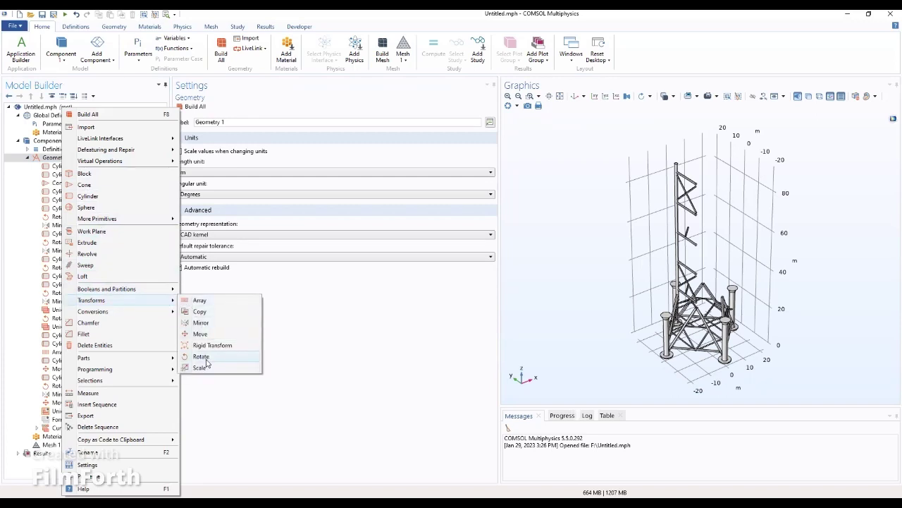
{"action": "left_click", "coordinate": [203, 357]}
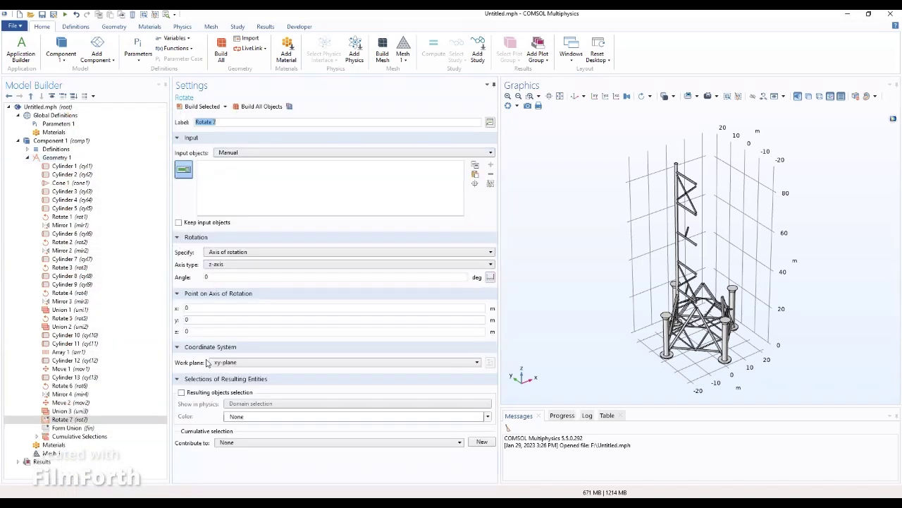
{"action": "left_click", "coordinate": [242, 153]}
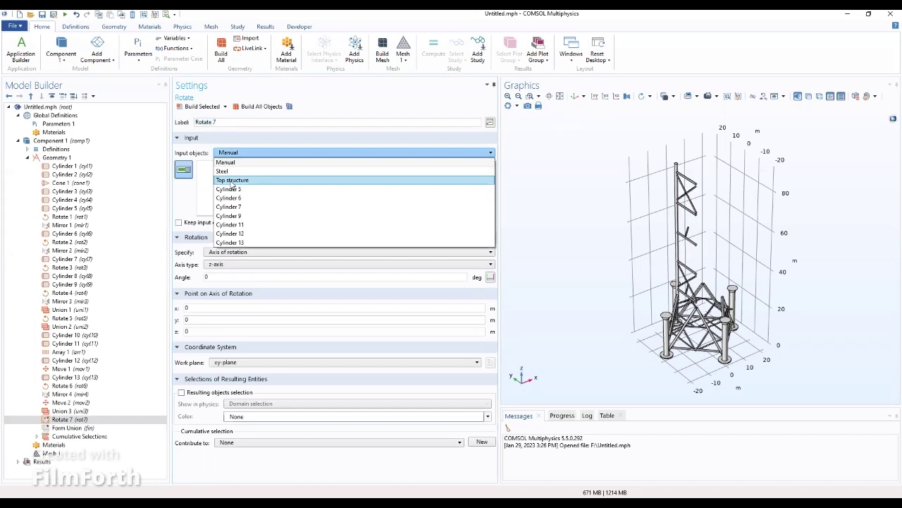
{"action": "left_click", "coordinate": [232, 180]}
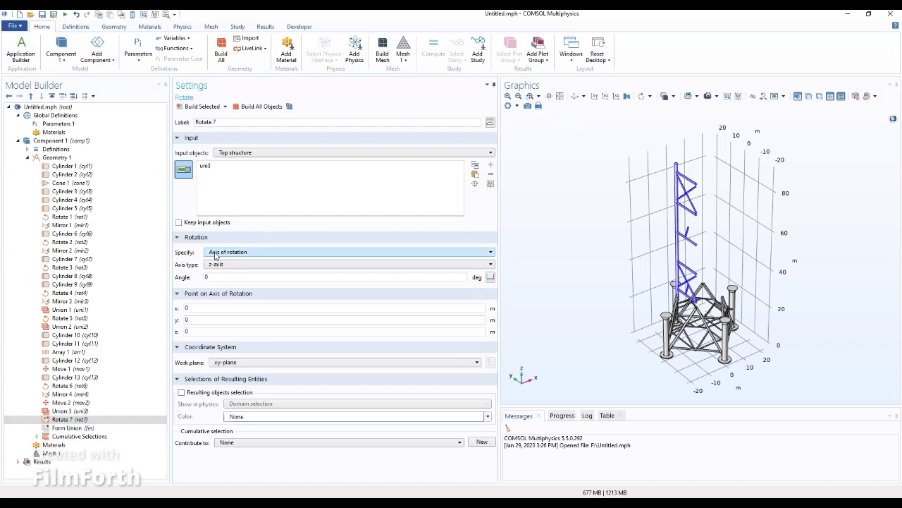
{"action": "left_click", "coordinate": [202, 279]}
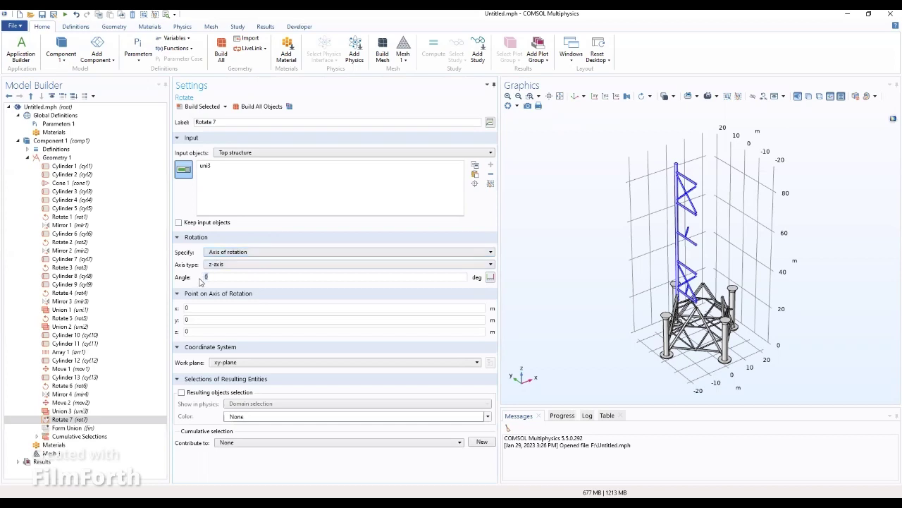
{"action": "double_click", "coordinate": [201, 281]}
{"action": "type", "text": "tsm"}
{"action": "key", "text": "BackSpace"}
{"action": "key", "text": "BackSpace"}
{"action": "key", "text": "BackSpace"}
{"action": "type", "text": "ra"}
{"action": "type", "text": "nge"}
{"action": "type", "text": "("}
{"action": "type", "text": "90"}
{"action": "type", "text": ","}
{"action": "type", "text": "deg"}
{"action": "type", "text": "90"}
{"action": "type", "text": "["}
{"action": "type", "text": "deg"}
{"action": "type", "text": "], 36"}
{"action": "type", "text": "0"}
{"action": "type", "text": "[de"}
{"action": "type", "text": "g"}
{"action": "key", "text": "BackSpace"}
{"action": "key", "text": "BackSpace"}
{"action": "type", "text": "g"}
{"action": "left_click", "coordinate": [218, 310]}
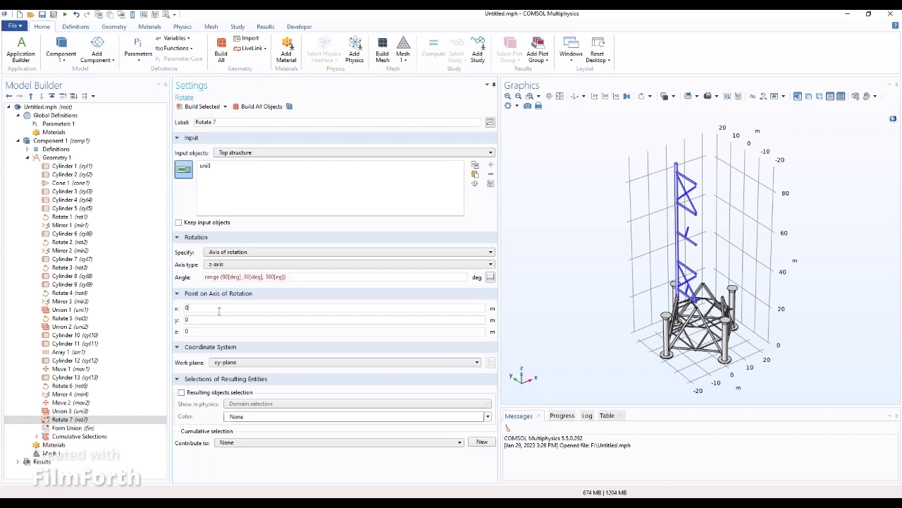
{"action": "left_click", "coordinate": [276, 277]}
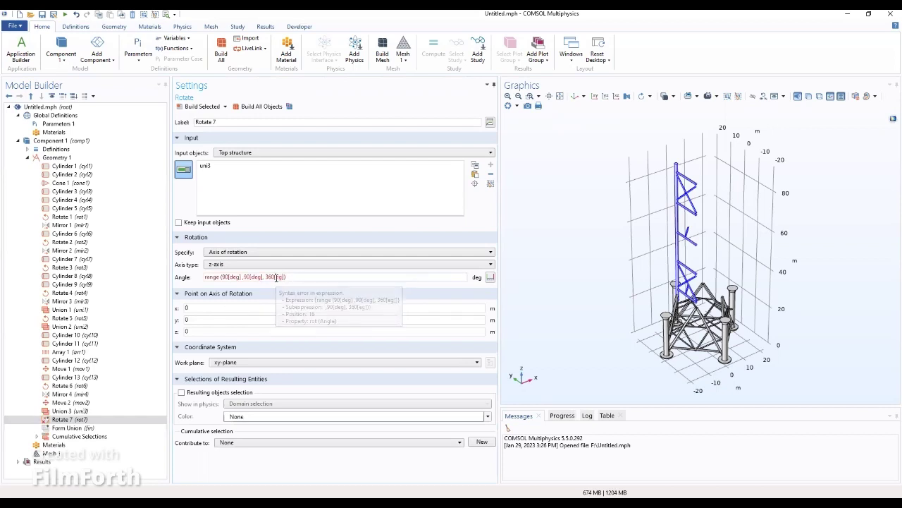
{"action": "type", "text": "d"}
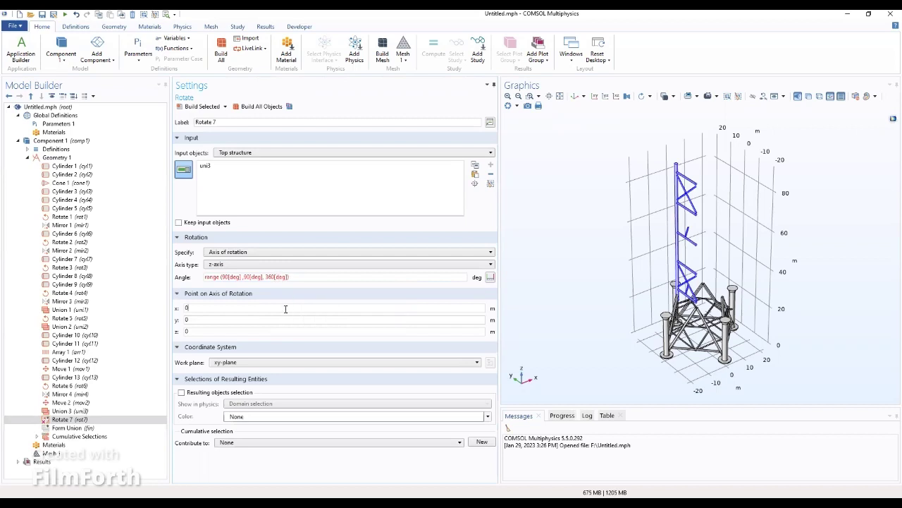
{"action": "left_click", "coordinate": [274, 319]}
{"action": "mouse_move", "coordinate": [260, 276]}
{"action": "key", "text": "Right"}
{"action": "key", "text": "Right"}
{"action": "key", "text": "Right"}
{"action": "key", "text": "Right"}
{"action": "key", "text": "BackSpace"}
{"action": "key", "text": "BackSpace"}
{"action": "type", "text": ","}
{"action": "left_click", "coordinate": [265, 277]}
{"action": "key", "text": "BackSpace"}
{"action": "left_click", "coordinate": [280, 308]}
{"action": "mouse_move", "coordinate": [289, 276]}
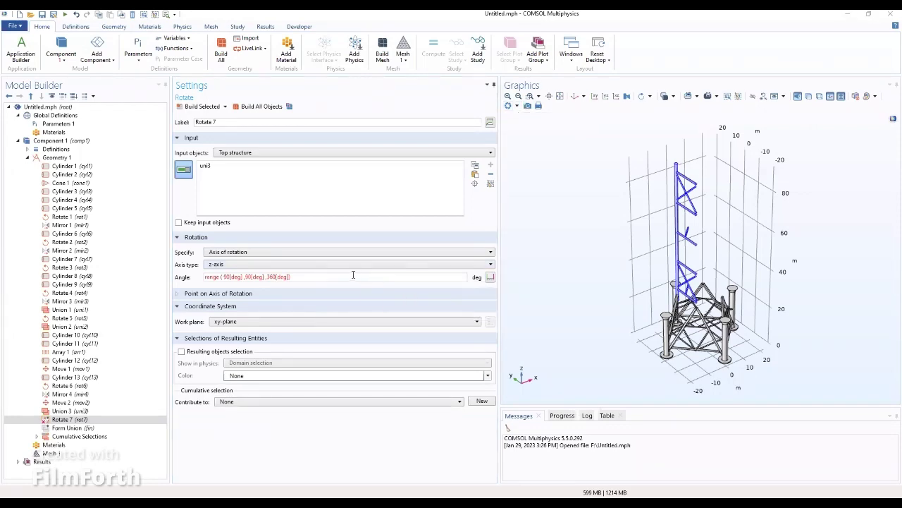
{"action": "left_click", "coordinate": [305, 277]}
{"action": "key", "text": "ctrl+a"}
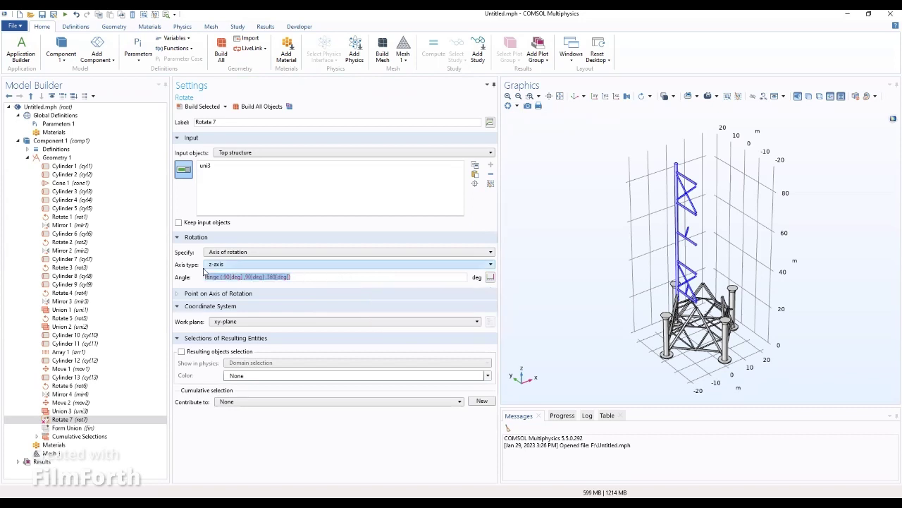
{"action": "key", "text": "Delete"}
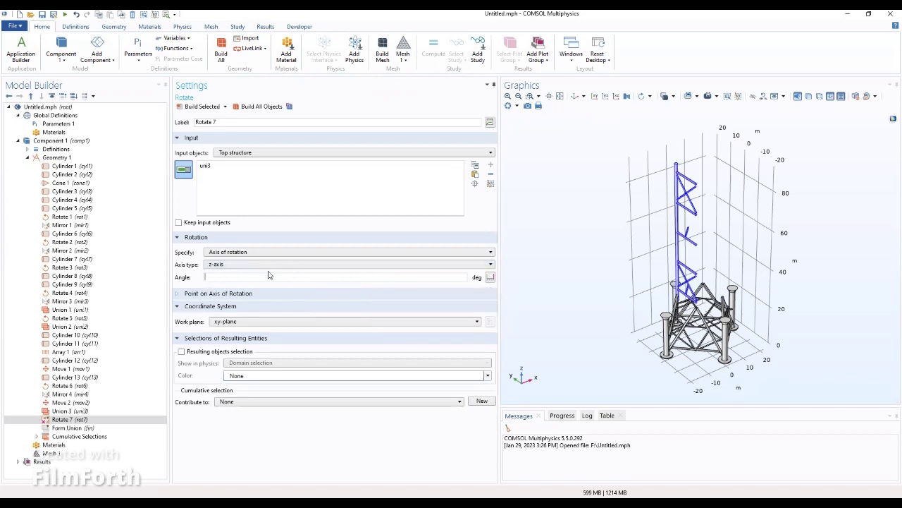
Step: Define the rotation angle as a range starting at 90[deg] with step 90[deg] and stop 360[deg], and build the rotation
{"action": "left_click", "coordinate": [490, 278]}
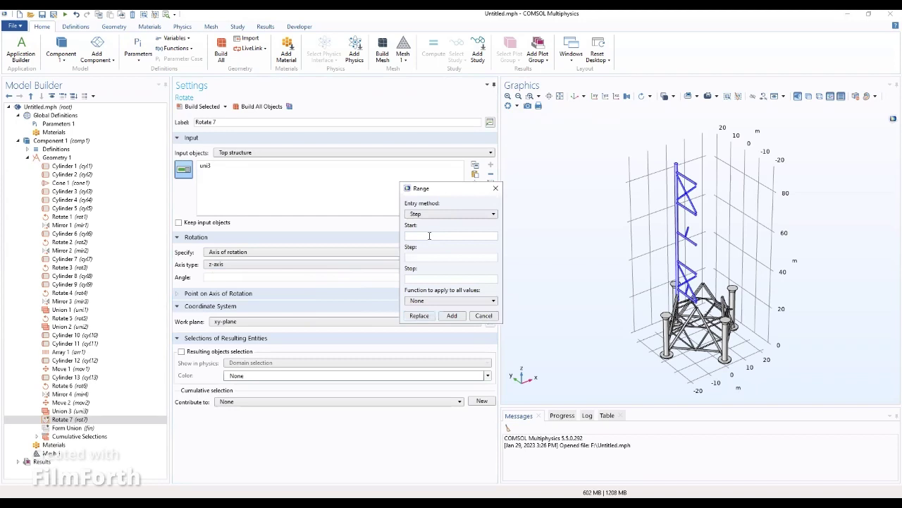
{"action": "type", "text": "90[deg"}
{"action": "left_click", "coordinate": [421, 256]}
{"action": "type", "text": "90[deg"}
{"action": "type", "text": "360[deg"}
{"action": "left_click", "coordinate": [420, 316]}
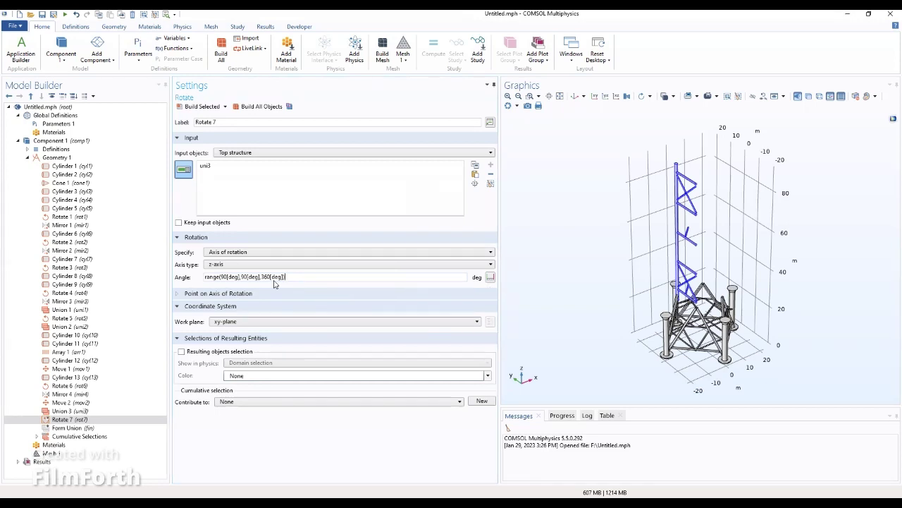
{"action": "left_click", "coordinate": [209, 109]}
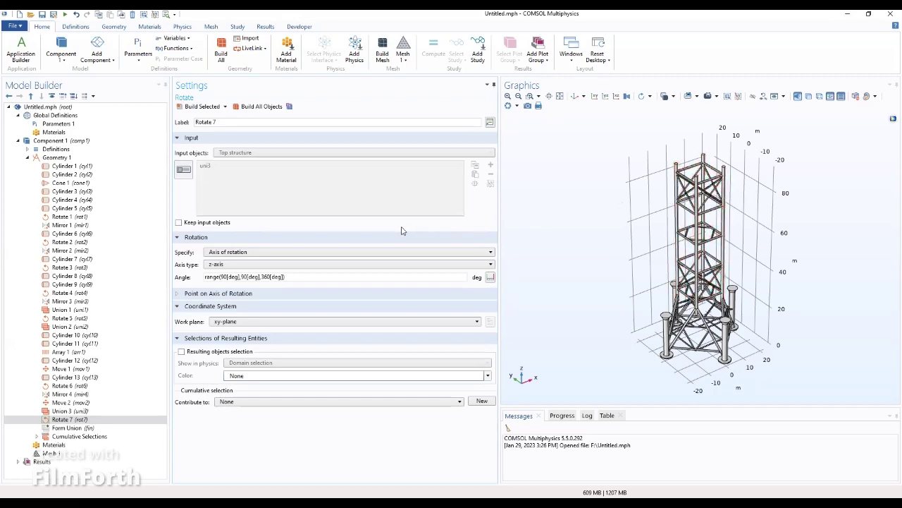
Step: Add another Union that merges the rotated Top structure objects without keeping interior boundaries
{"action": "left_click_drag", "start_coordinate": [745, 234], "coordinate": [665, 298]}
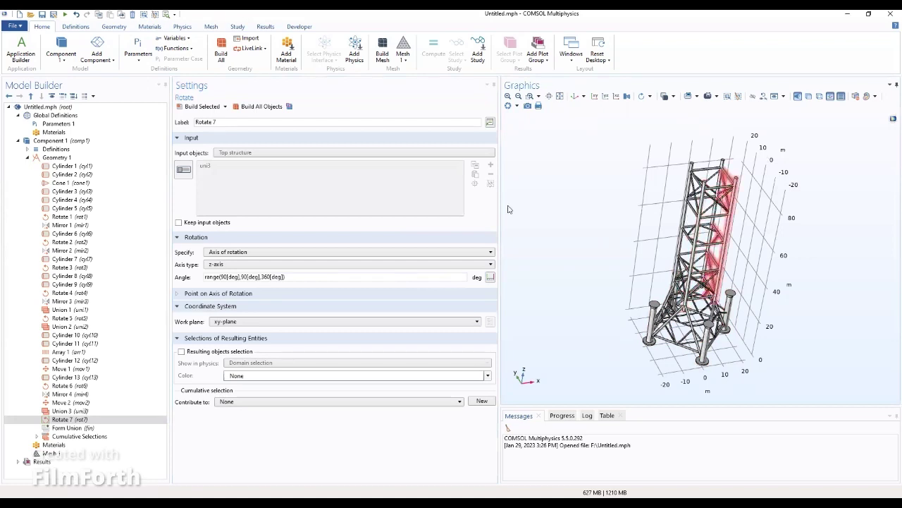
{"action": "left_click", "coordinate": [115, 158]}
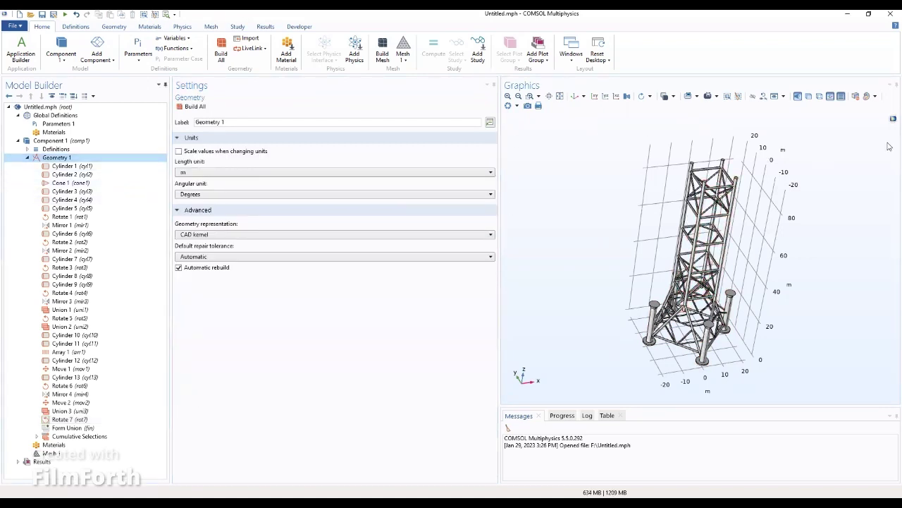
{"action": "right_click", "coordinate": [55, 163]}
{"action": "mouse_move", "coordinate": [101, 291]}
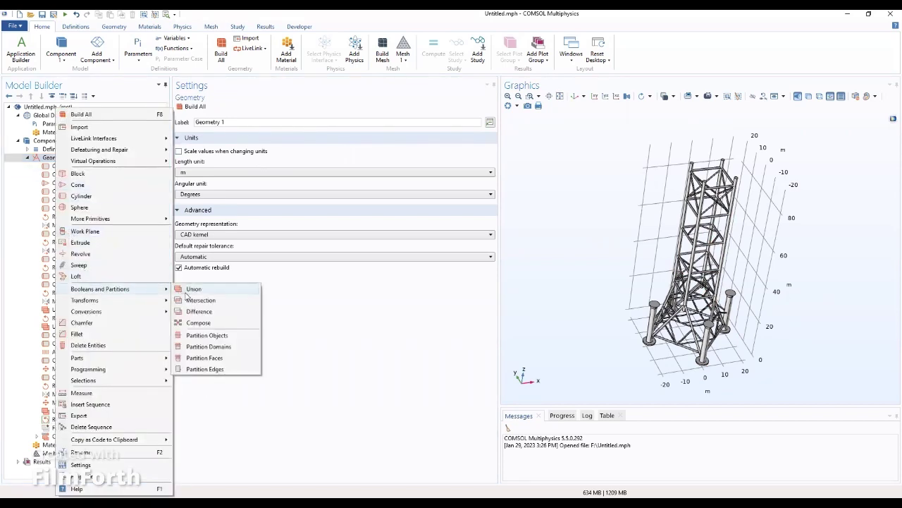
{"action": "left_click", "coordinate": [194, 289]}
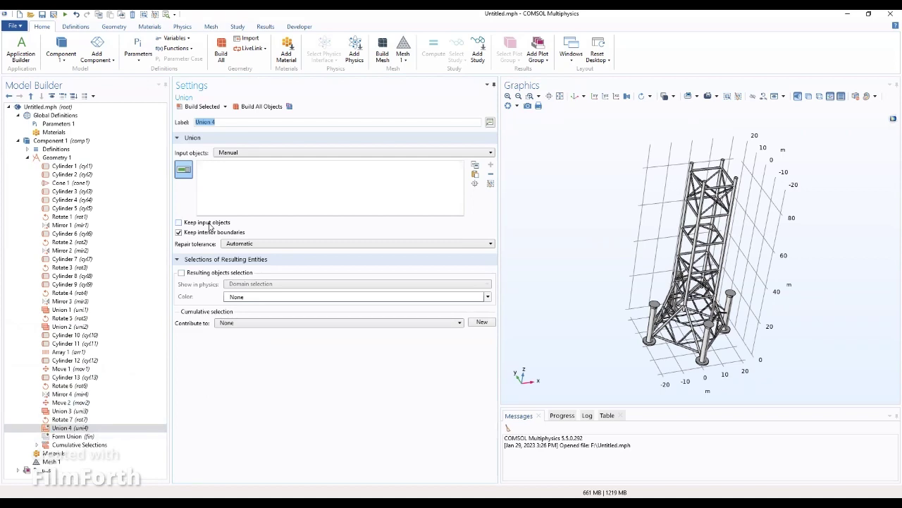
{"action": "left_click", "coordinate": [220, 153]}
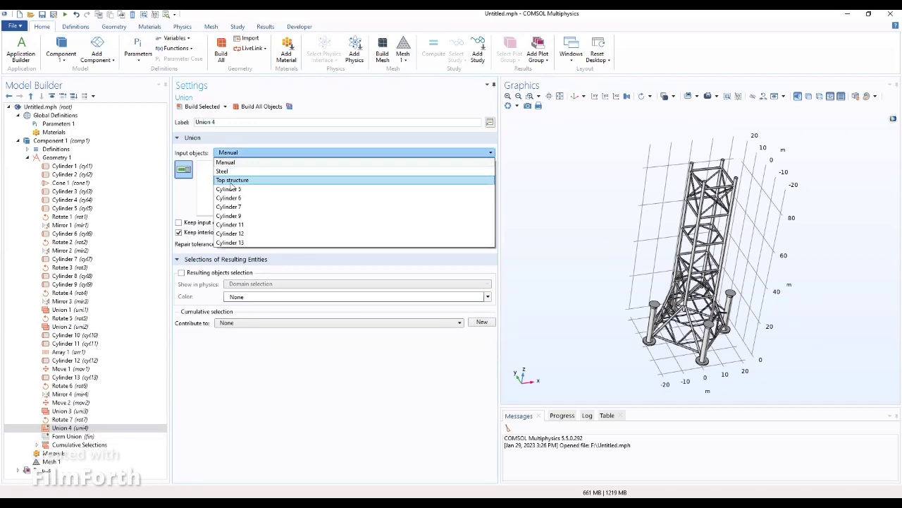
{"action": "left_click", "coordinate": [231, 181]}
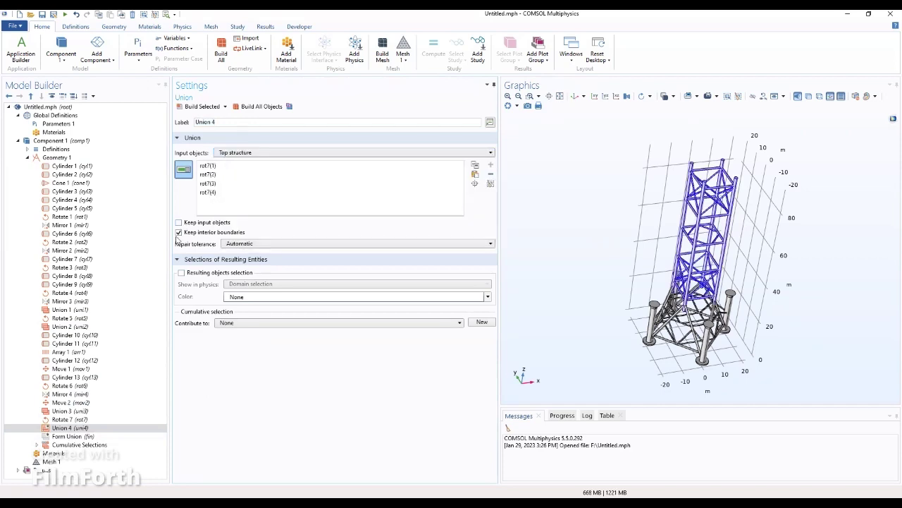
{"action": "left_click", "coordinate": [179, 233]}
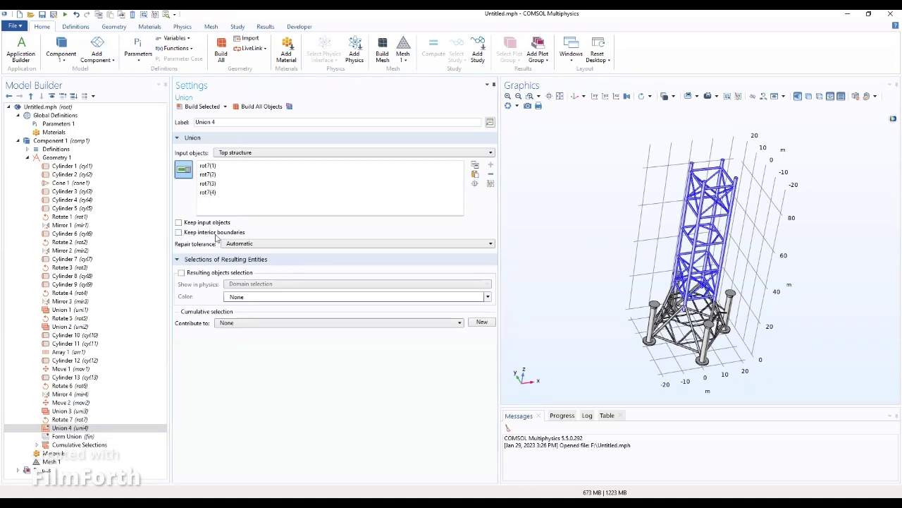
Step: Add a Cylinder to Geometry 1 with a radius of 0.3[m] and a height of 19[m]
{"action": "left_click", "coordinate": [57, 157]}
{"action": "right_click", "coordinate": [69, 163]}
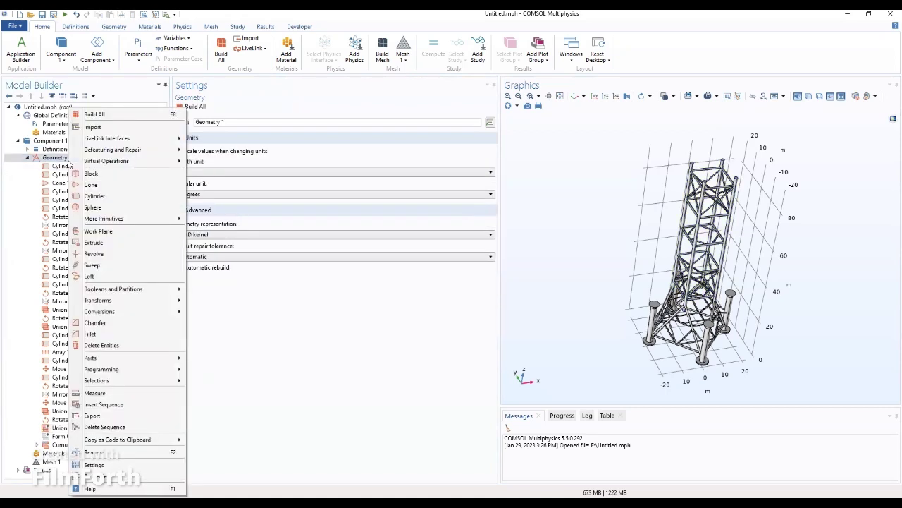
{"action": "left_click", "coordinate": [94, 196]}
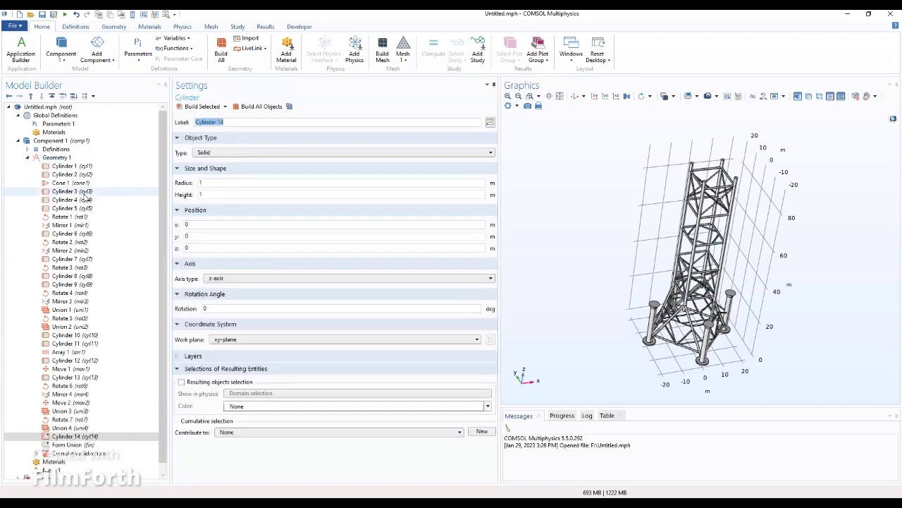
{"action": "double_click", "coordinate": [207, 182]}
{"action": "type", "text": "0.3[m]"}
{"action": "key", "text": "Tab"}
{"action": "type", "text": "19"}
{"action": "key", "text": "Tab"}
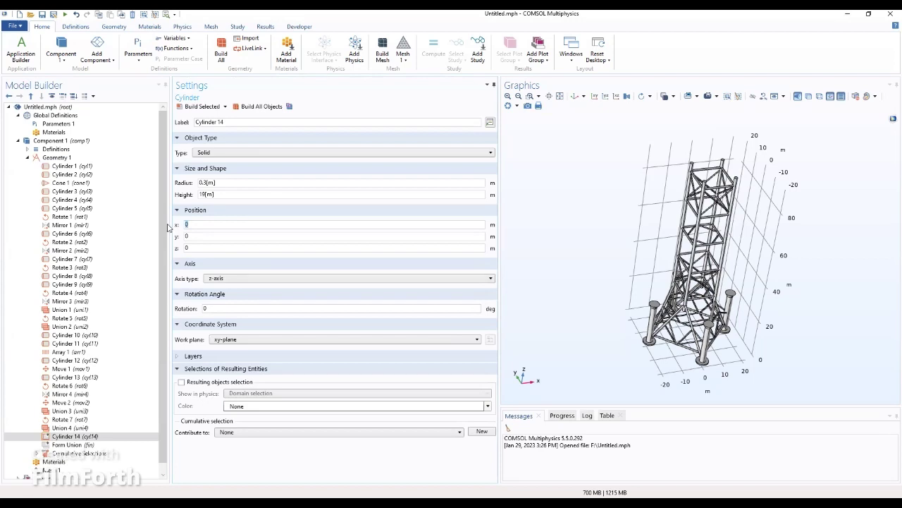
Step: Position the new cylinder at x -7.3[m] and z 41[m], and enable its resulting objects selection
{"action": "type", "text": "-7.3"}
{"action": "type", "text": "[m"}
{"action": "type", "text": "41"}
{"action": "type", "text": "[m"}
{"action": "type", "text": "]"}
{"action": "left_click", "coordinate": [181, 382]}
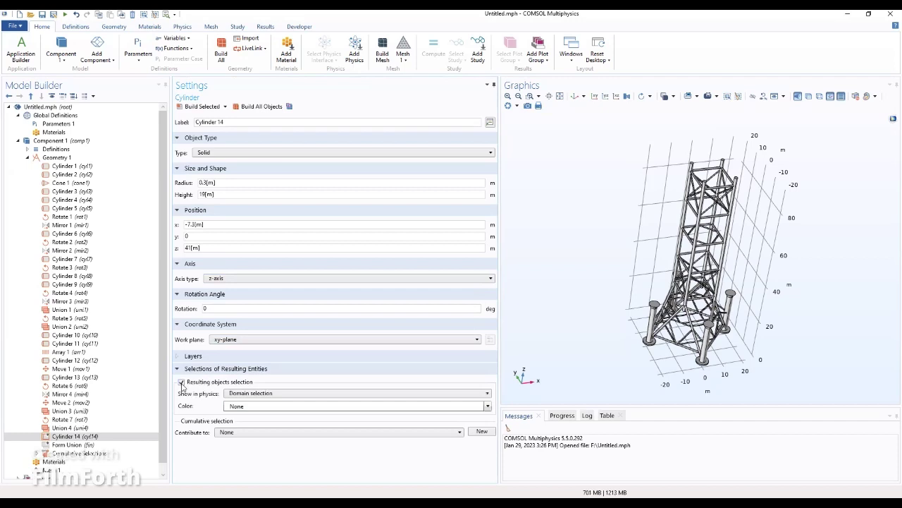
Step: Turn off showing the new cylinder's selection in physics and contribute it to the Top structure cumulative selection
{"action": "left_click", "coordinate": [245, 395]}
{"action": "left_click", "coordinate": [247, 452]}
{"action": "left_click", "coordinate": [241, 432]}
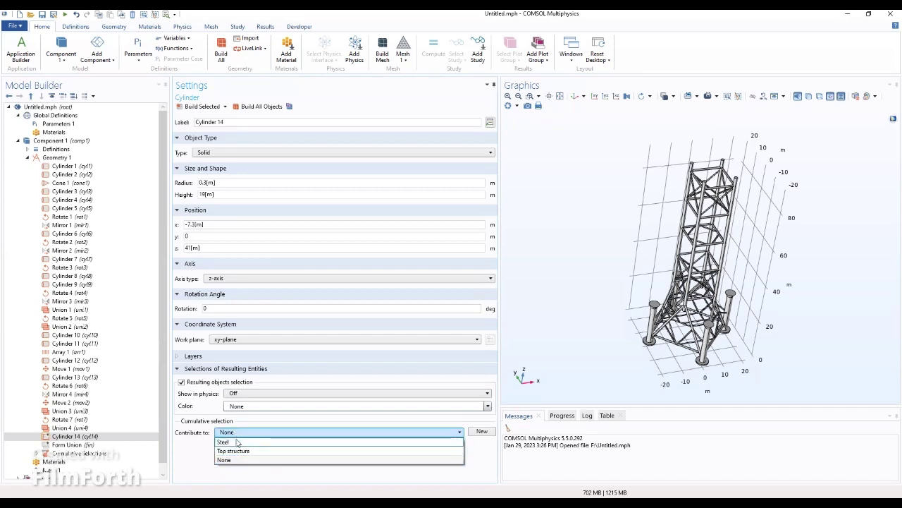
{"action": "left_click", "coordinate": [240, 451]}
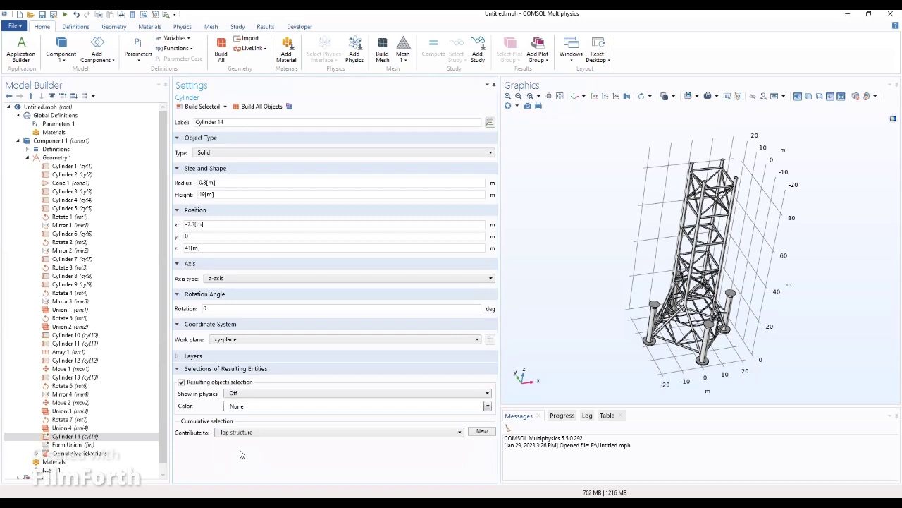
Step: Add a Rotate transform to Geometry 1 with Cylinder 14 as its input object
{"action": "left_click", "coordinate": [55, 158]}
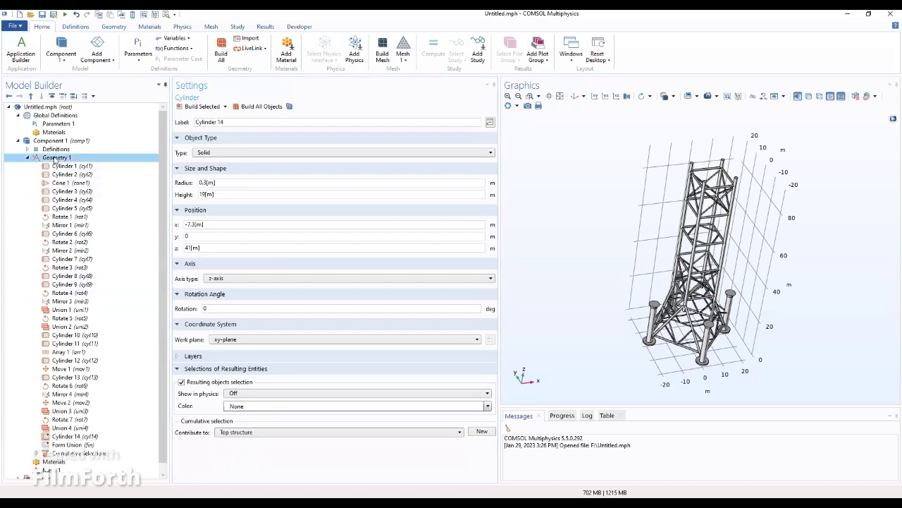
{"action": "right_click", "coordinate": [55, 160]}
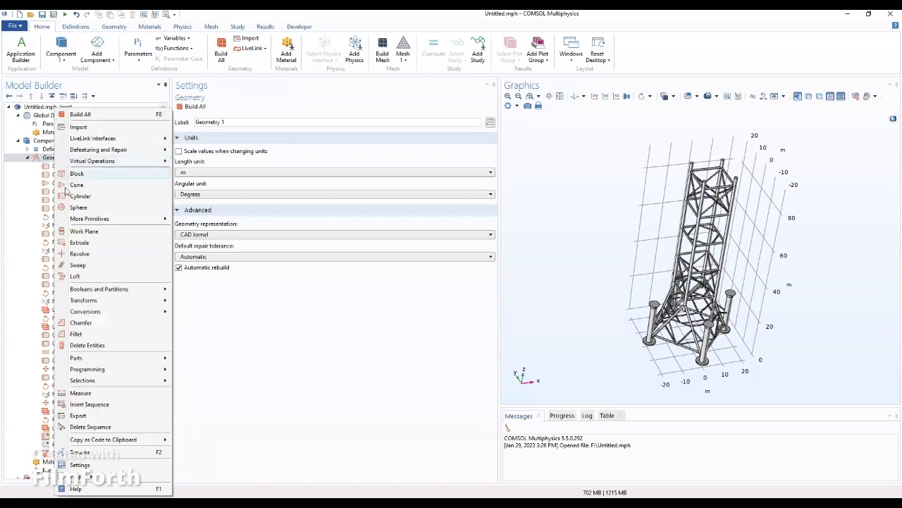
{"action": "mouse_move", "coordinate": [79, 303]}
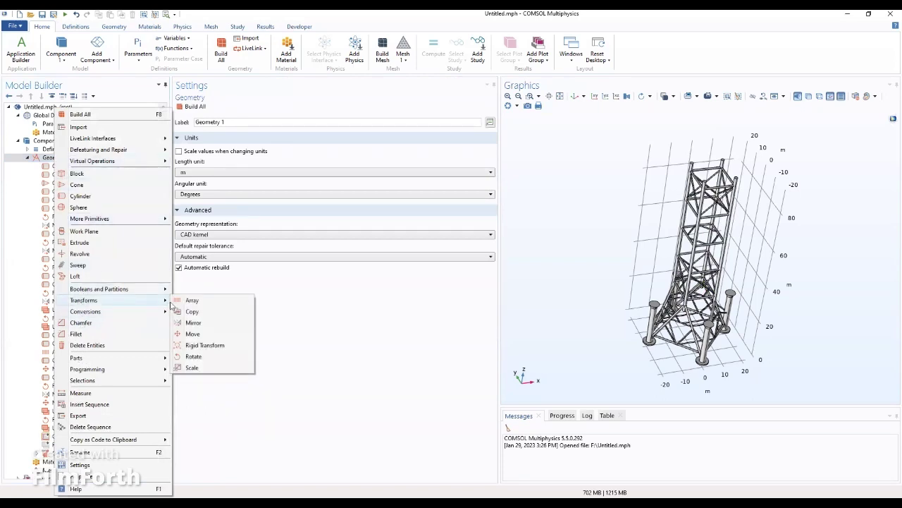
{"action": "left_click", "coordinate": [208, 357]}
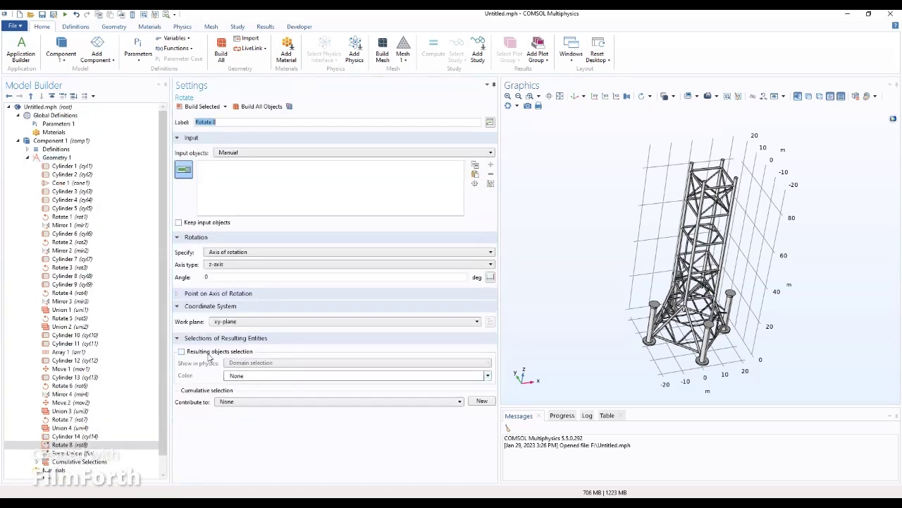
{"action": "left_click", "coordinate": [220, 152]}
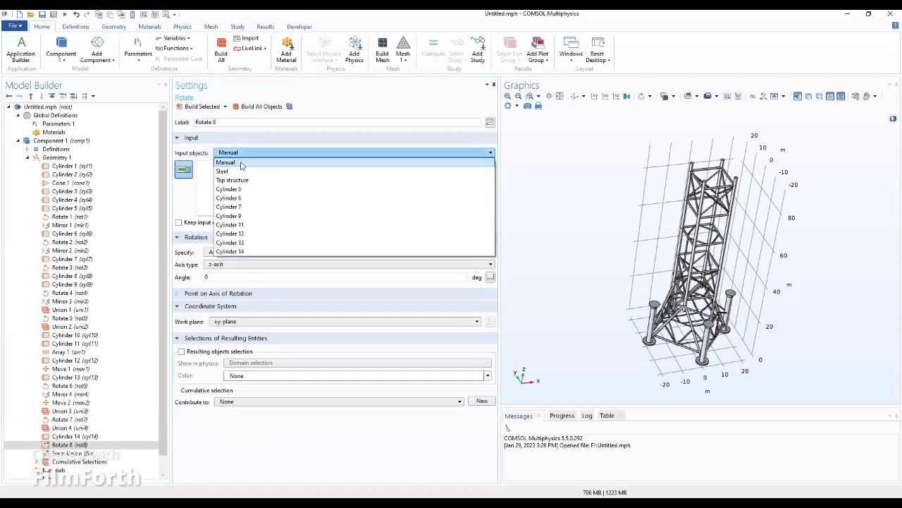
{"action": "left_click", "coordinate": [248, 251]}
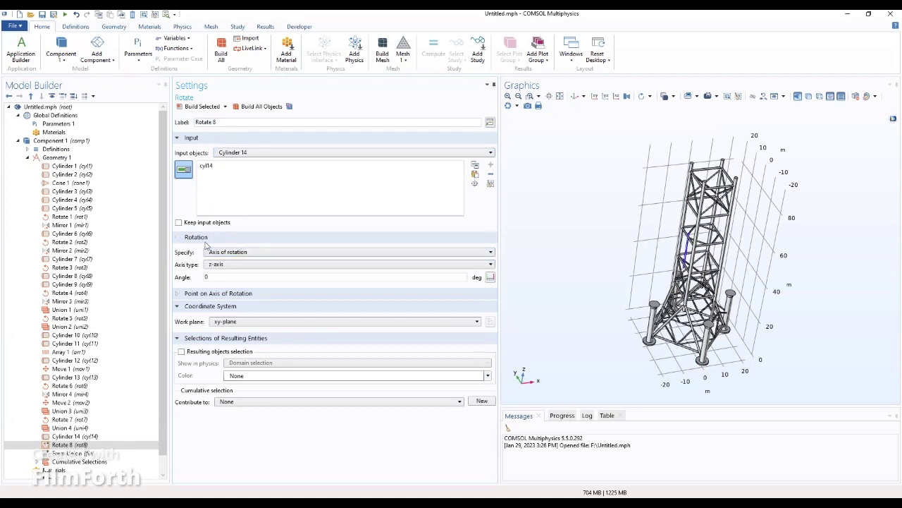
Step: Keep the rotation's input objects, set the z coordinate of the point on its axis to 58[m], and build it
{"action": "left_click", "coordinate": [178, 224]}
{"action": "left_click", "coordinate": [201, 295]}
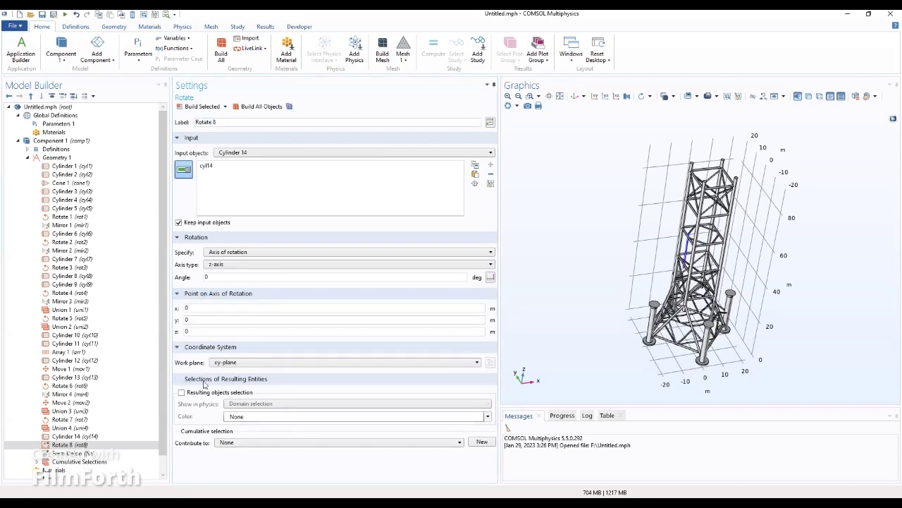
{"action": "left_click", "coordinate": [186, 348]}
{"action": "left_click", "coordinate": [186, 348]}
{"action": "left_click", "coordinate": [189, 380]}
{"action": "left_click", "coordinate": [189, 380]}
{"action": "left_click_drag", "start_coordinate": [189, 331], "coordinate": [167, 339]}
{"action": "type", "text": "58[m"}
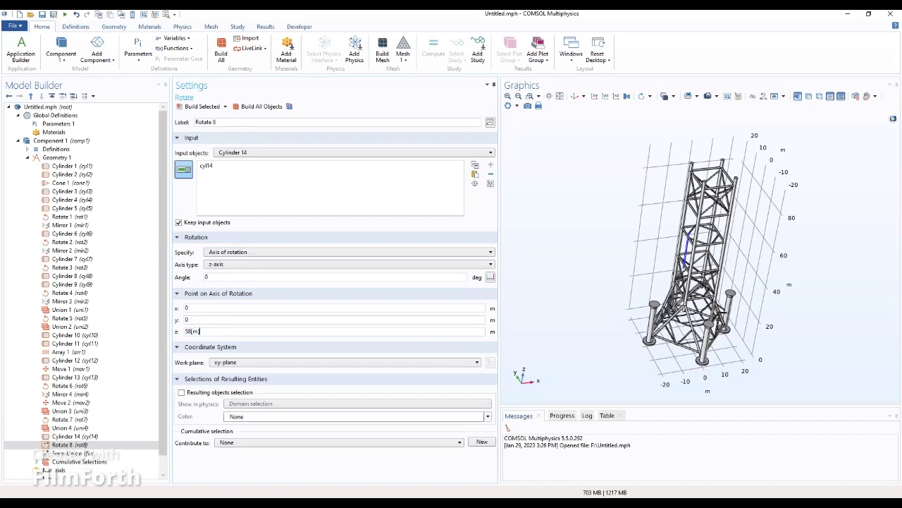
{"action": "left_click", "coordinate": [206, 108]}
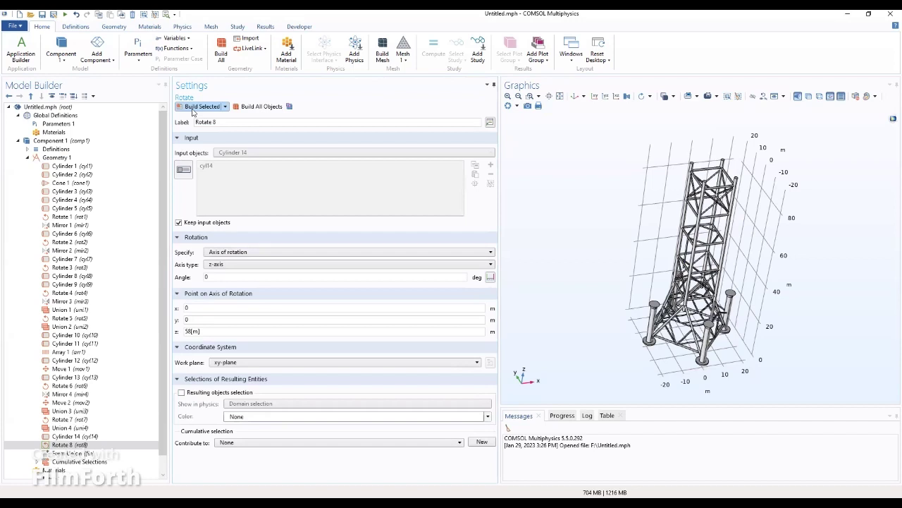
Step: Turn off keeping the input objects and set the rotation to 48[deg] about the x-axis
{"action": "left_click", "coordinate": [258, 252]}
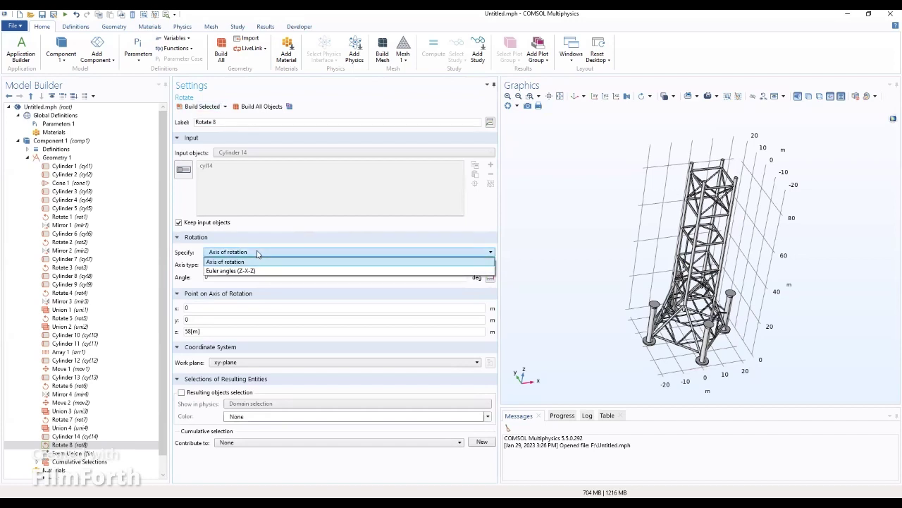
{"action": "left_click", "coordinate": [258, 252]}
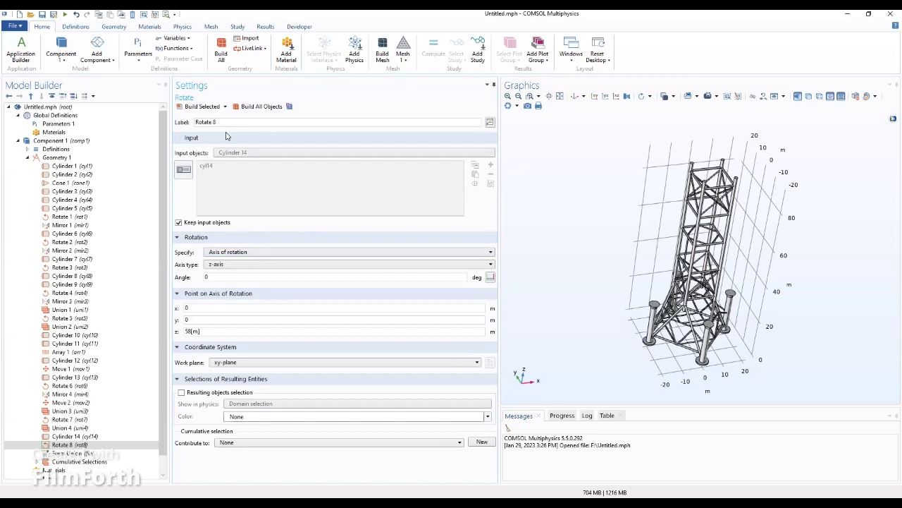
{"action": "left_click", "coordinate": [335, 225]}
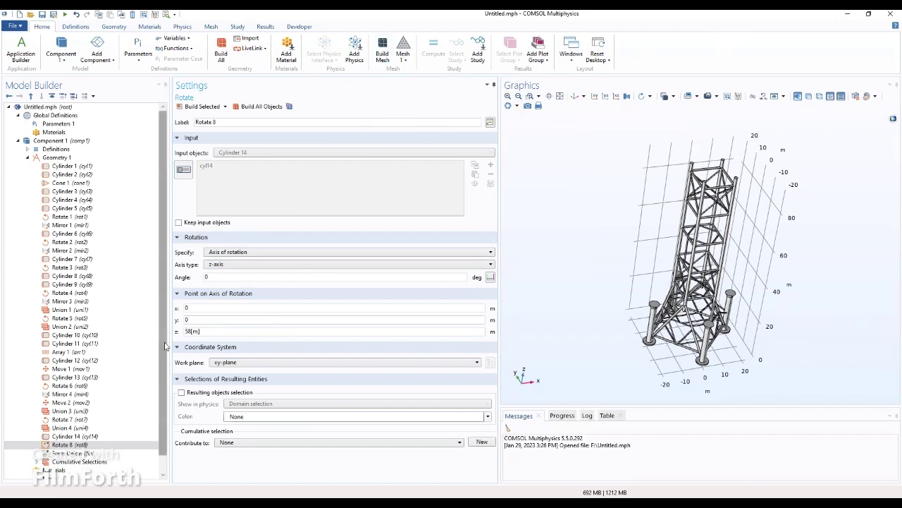
{"action": "double_click", "coordinate": [206, 277]}
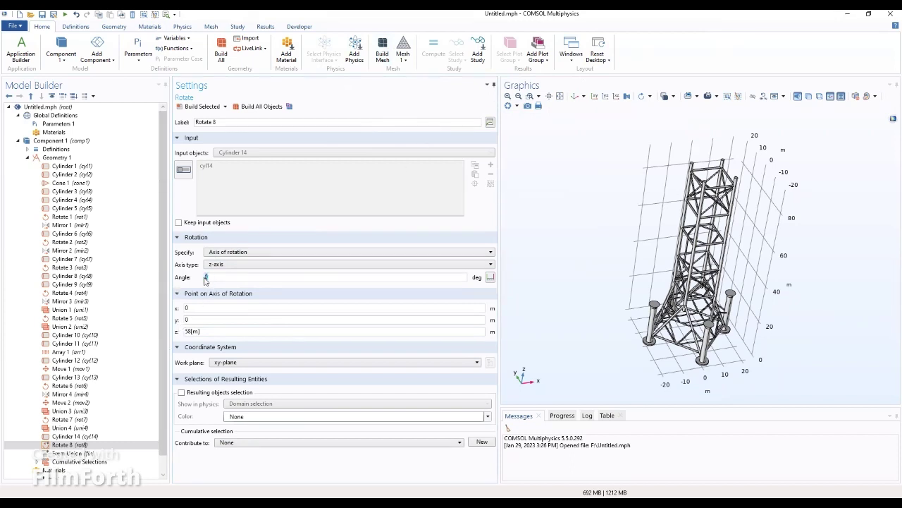
{"action": "left_click", "coordinate": [244, 251]}
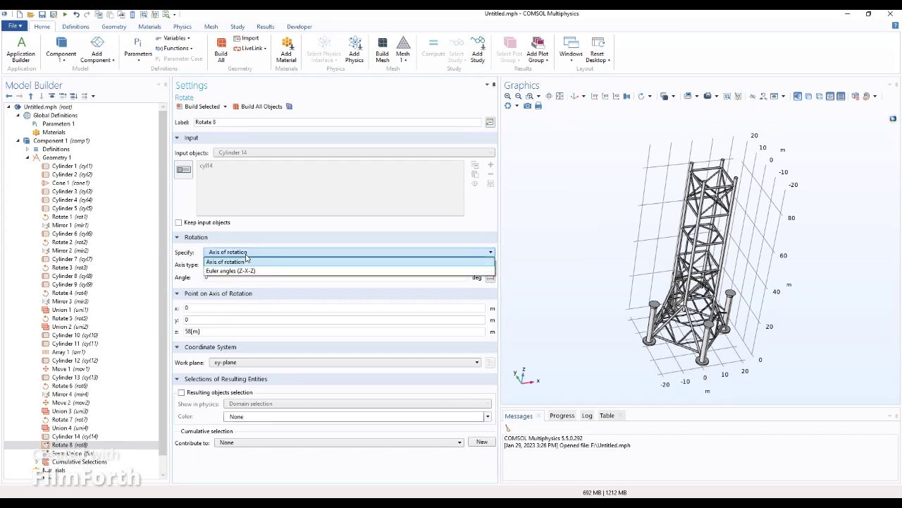
{"action": "left_click", "coordinate": [245, 260]}
{"action": "left_click", "coordinate": [252, 266]}
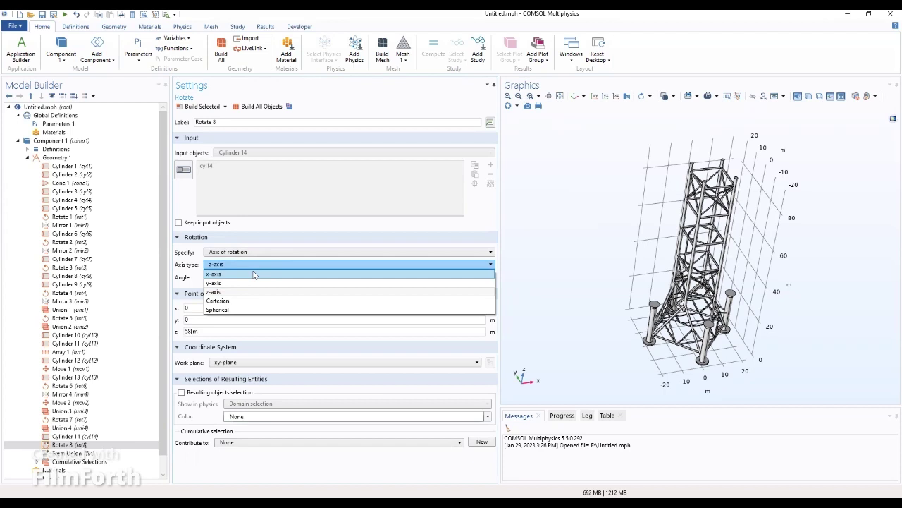
{"action": "left_click", "coordinate": [255, 274]}
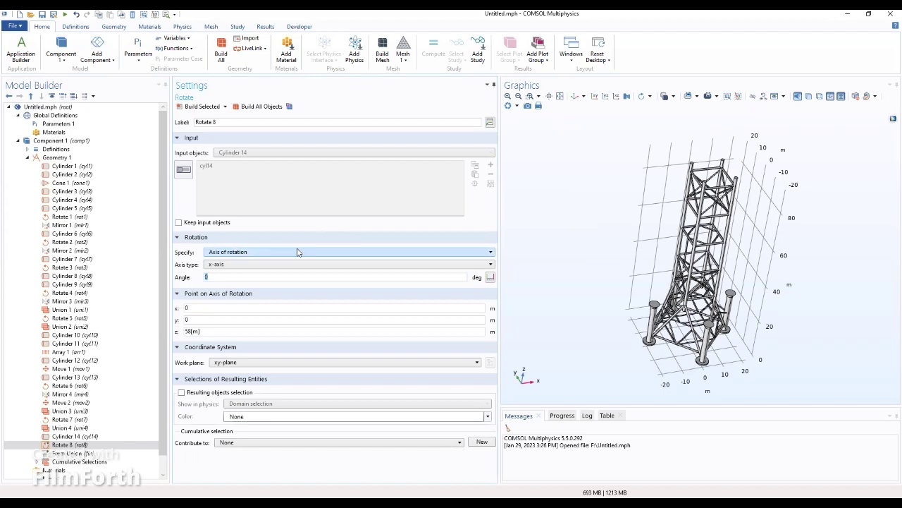
{"action": "type", "text": "48[deg]"}
Step: Set the z coordinate of the point on the rotation axis to 50.5[m], build the rotation and inspect the tilted brace
{"action": "left_click", "coordinate": [189, 330]}
{"action": "type", "text": "8"}
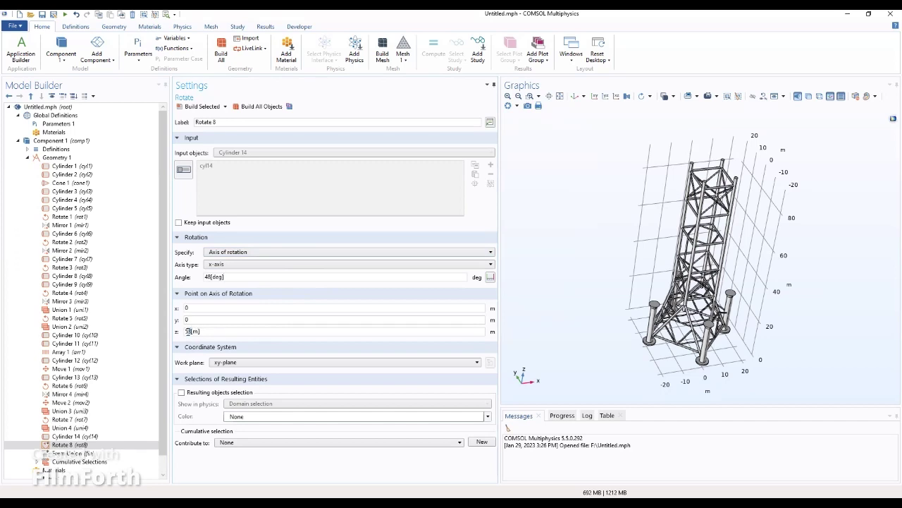
{"action": "key", "text": "BackSpace"}
{"action": "type", "text": "0.5"}
{"action": "left_click", "coordinate": [204, 106]}
{"action": "left_click_drag", "start_coordinate": [621, 315], "coordinate": [640, 277]}
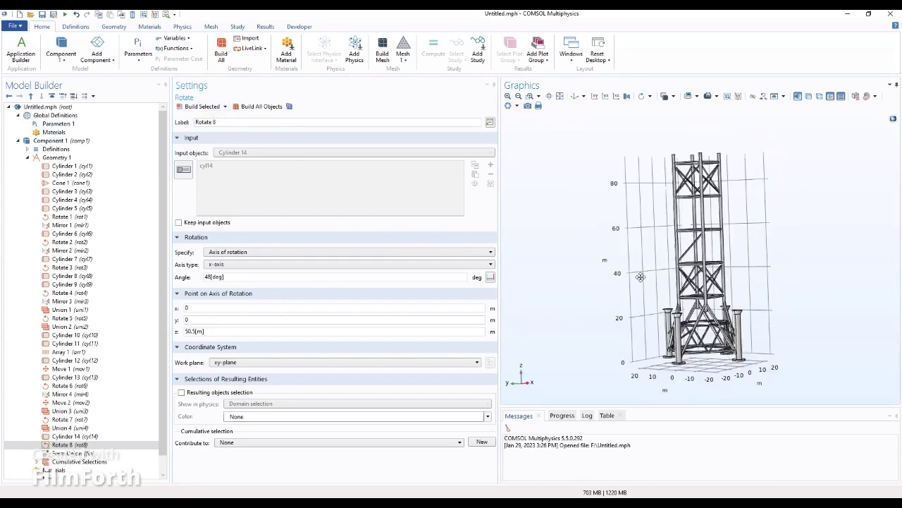